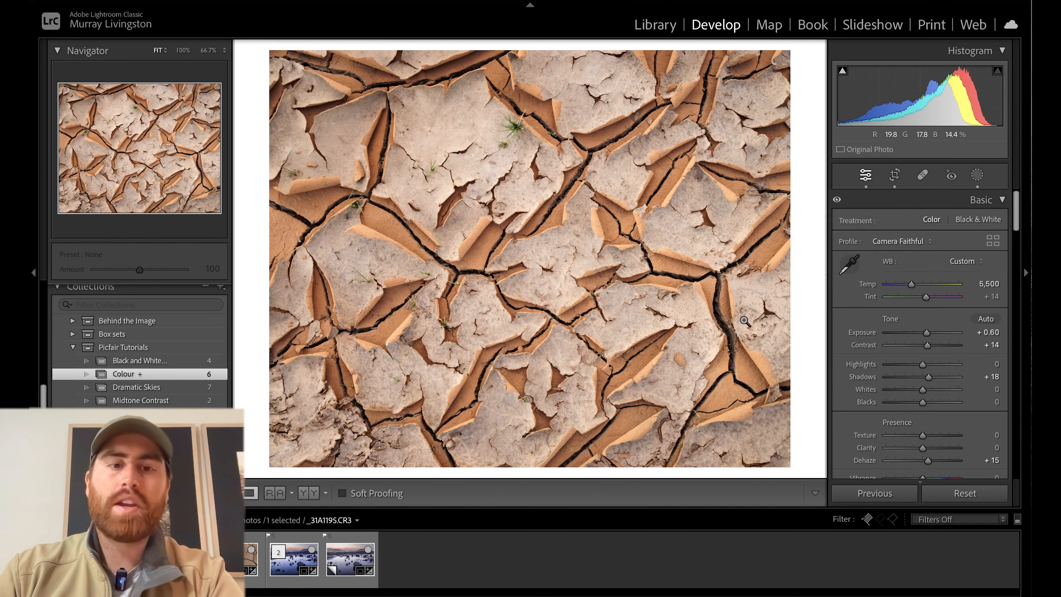
Apply the Adobe Color profile to the cracked-earth photo and compare it with Camera Faithful by undoing, redoing and undoing the change.
{"action": "left_click", "coordinate": [904, 243]}
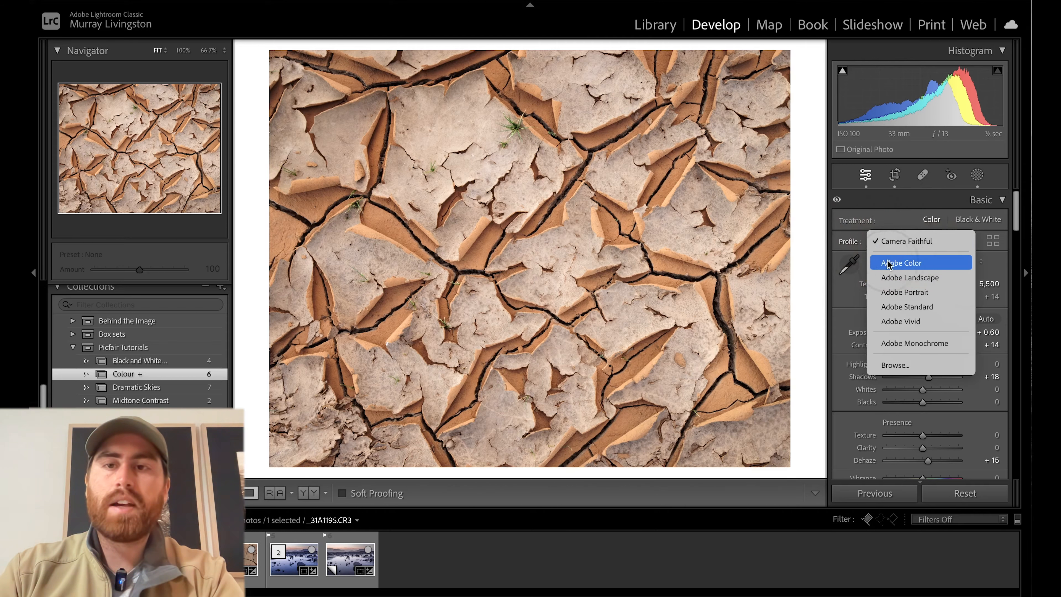
{"action": "left_click", "coordinate": [905, 264]}
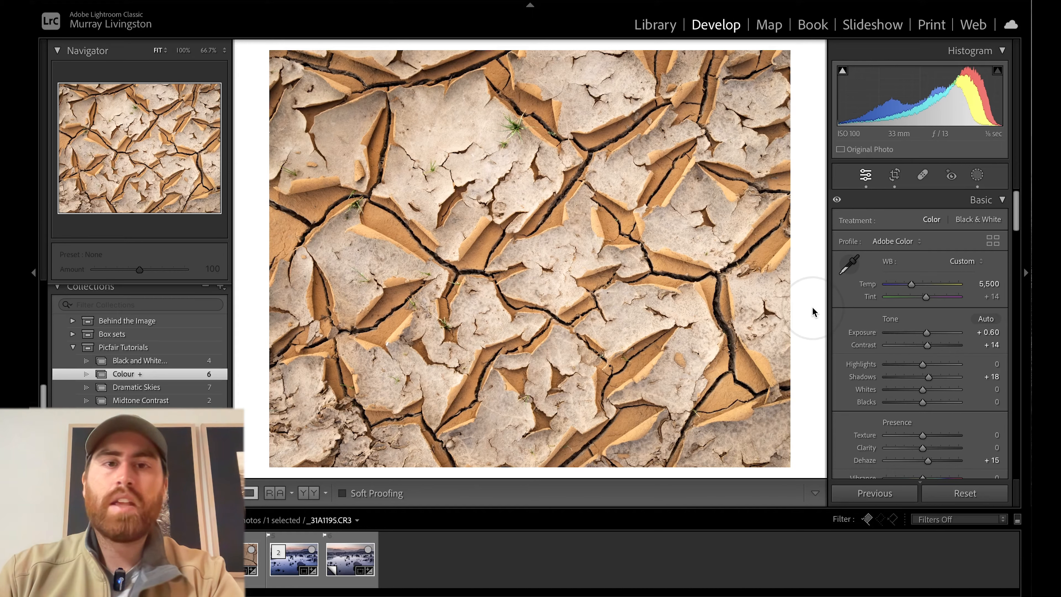
{"action": "key", "text": "ctrl+z"}
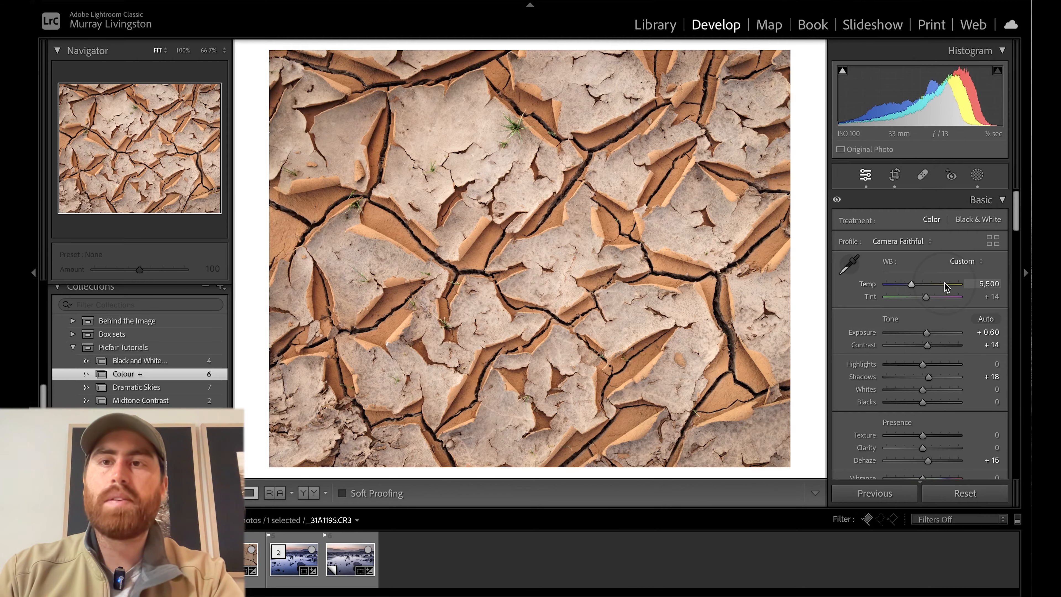
{"action": "key", "text": "super+shift+z"}
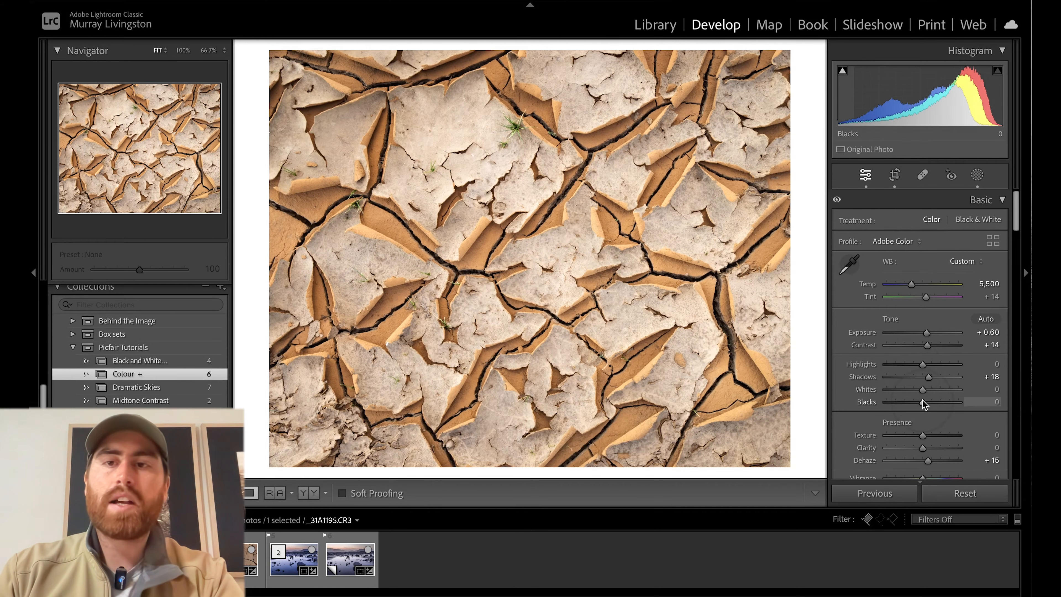
{"action": "key", "text": "super+z"}
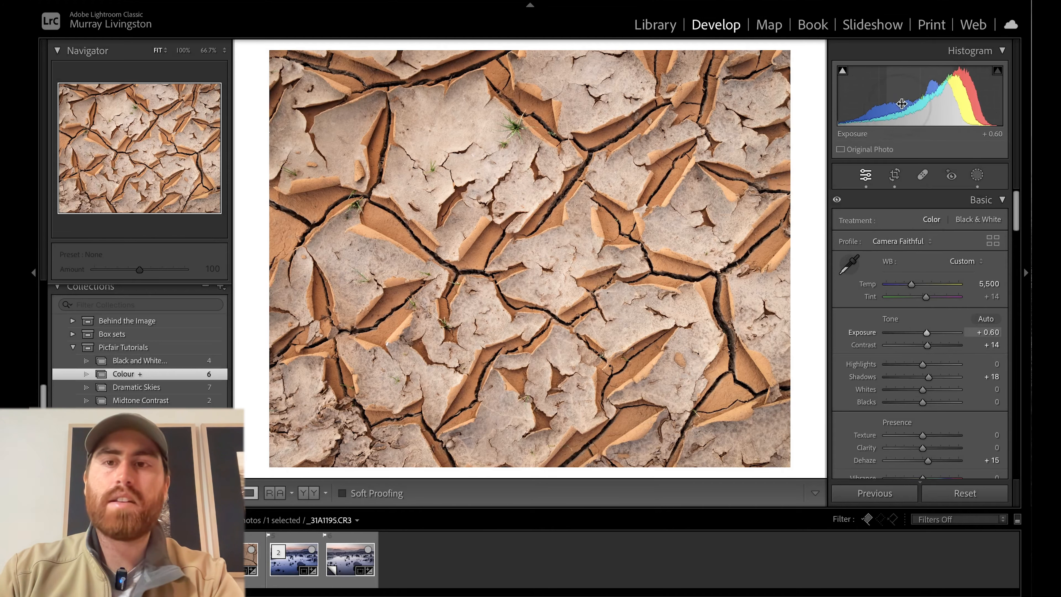
Browse all profiles for the cracked-earth photo and examine the Camera Matching group, including Camera Faithful.
{"action": "left_click", "coordinate": [993, 240]}
{"action": "left_click", "coordinate": [995, 207]}
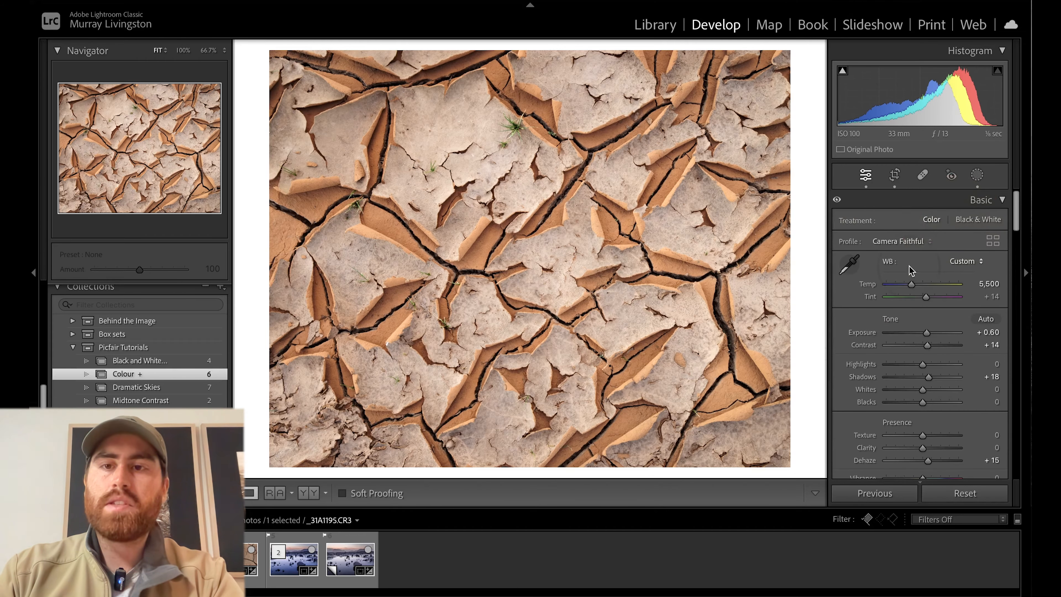
{"action": "left_click", "coordinate": [923, 242]}
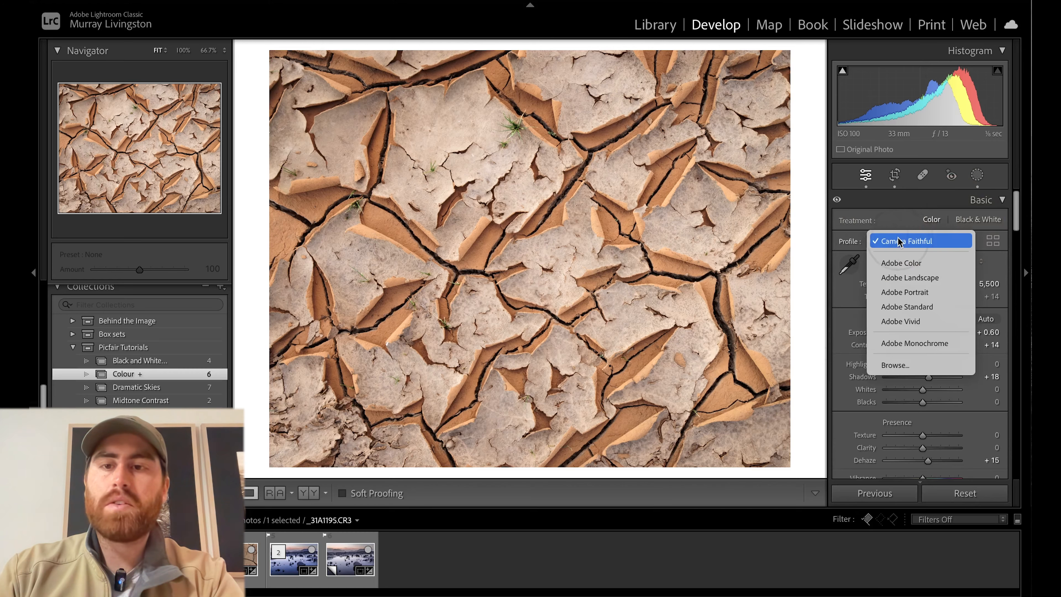
{"action": "left_click", "coordinate": [906, 365]}
{"action": "left_click", "coordinate": [855, 331]}
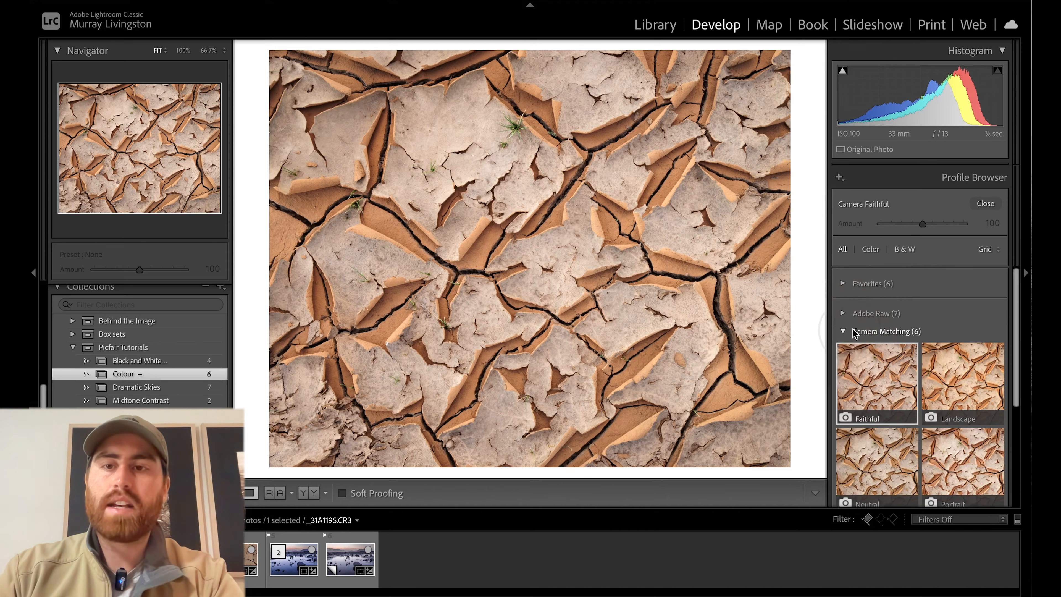
{"action": "left_click", "coordinate": [894, 333]}
{"action": "scroll", "coordinate": [886, 322], "scroll_direction": "down", "scroll_amount": 2}
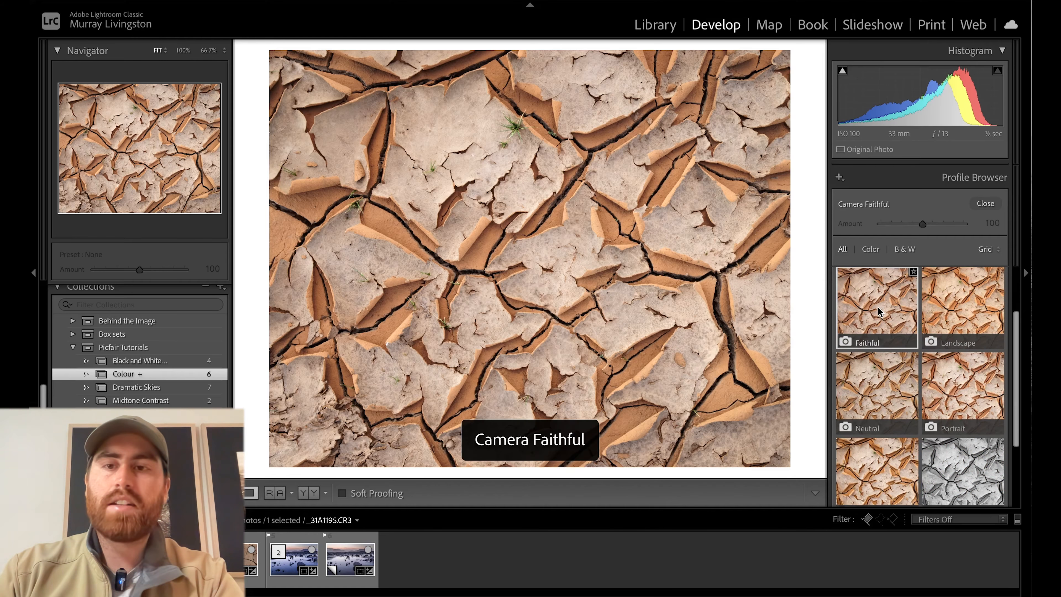
{"action": "scroll", "coordinate": [872, 359], "scroll_direction": "down", "scroll_amount": 1}
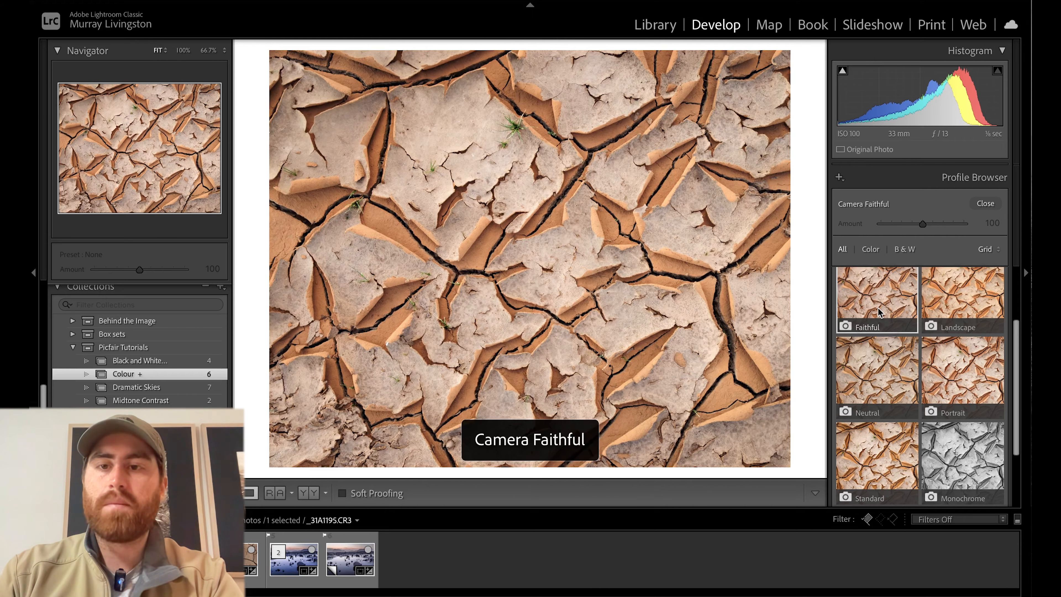
{"action": "scroll", "coordinate": [879, 311], "scroll_direction": "down", "scroll_amount": 1}
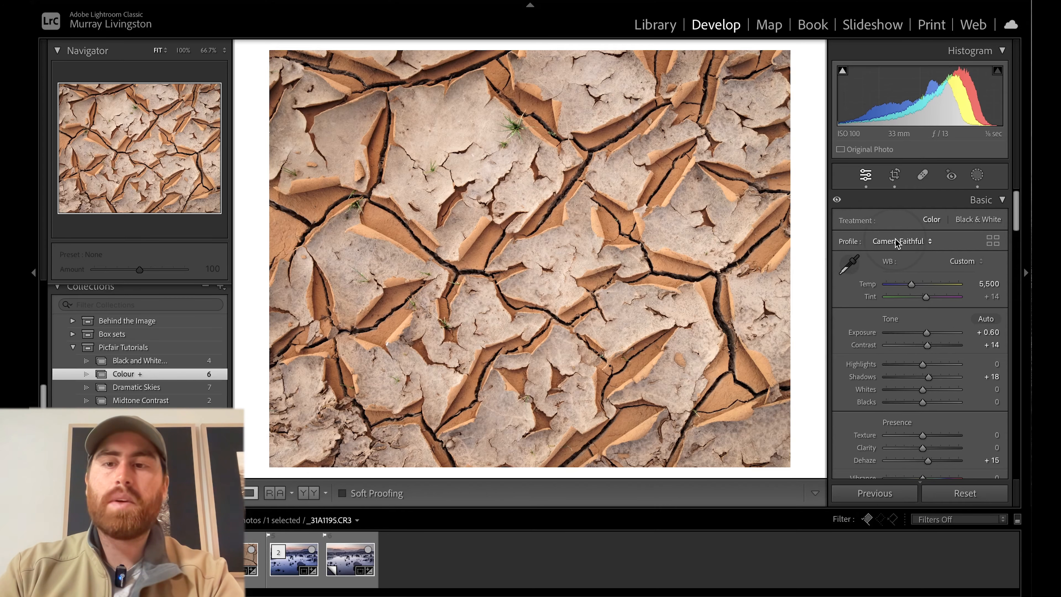
Review the photo's Presence, Tone Curve and HSL adjustments, and check the profile list with Camera Faithful left selected.
{"action": "scroll", "coordinate": [905, 338], "scroll_direction": "down", "scroll_amount": 3}
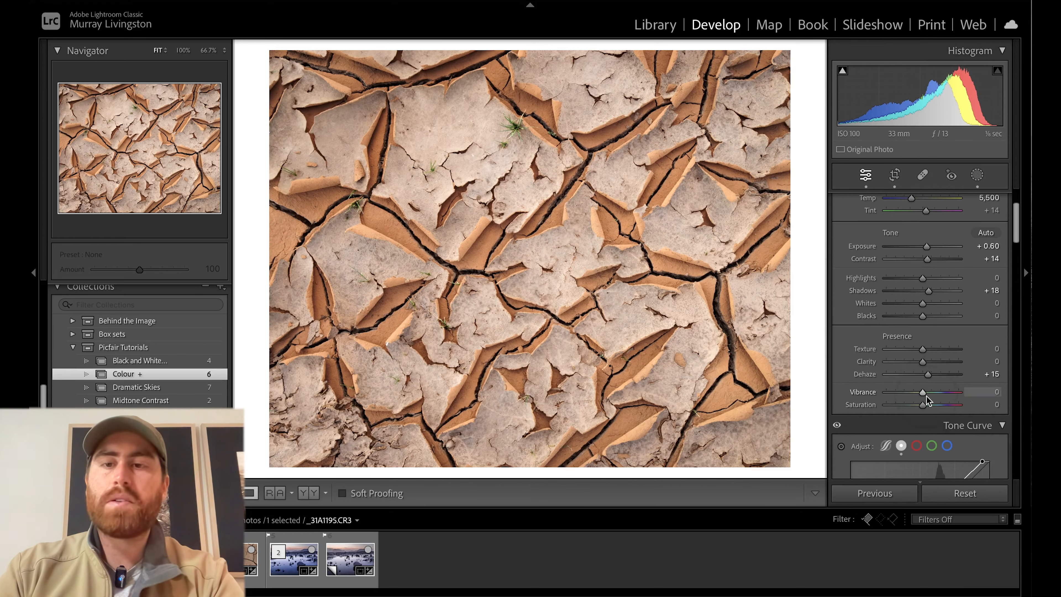
{"action": "scroll", "coordinate": [857, 378], "scroll_direction": "down", "scroll_amount": 10}
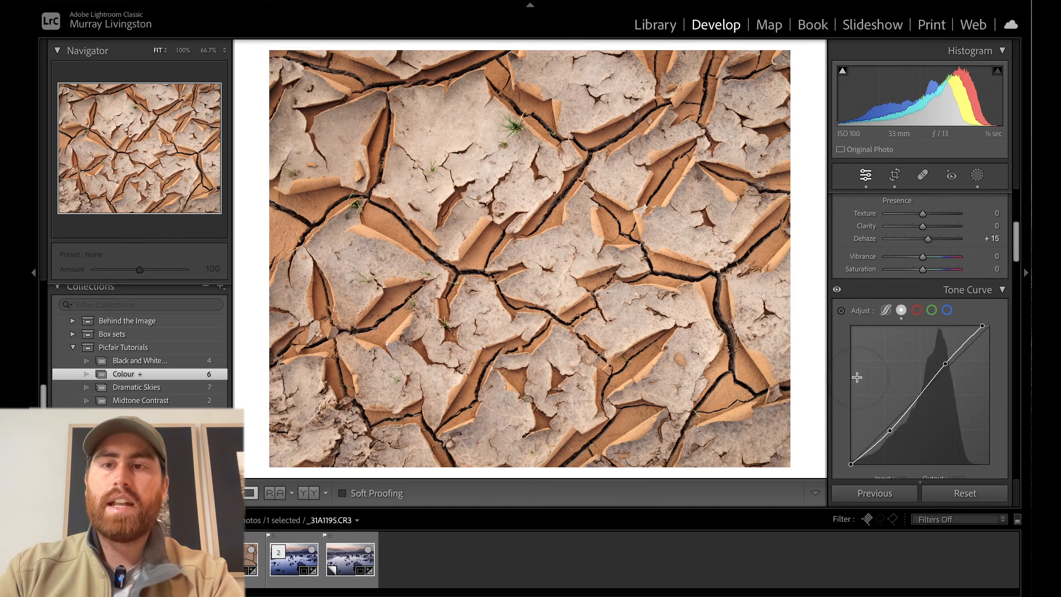
{"action": "scroll", "coordinate": [858, 378], "scroll_direction": "down", "scroll_amount": 8}
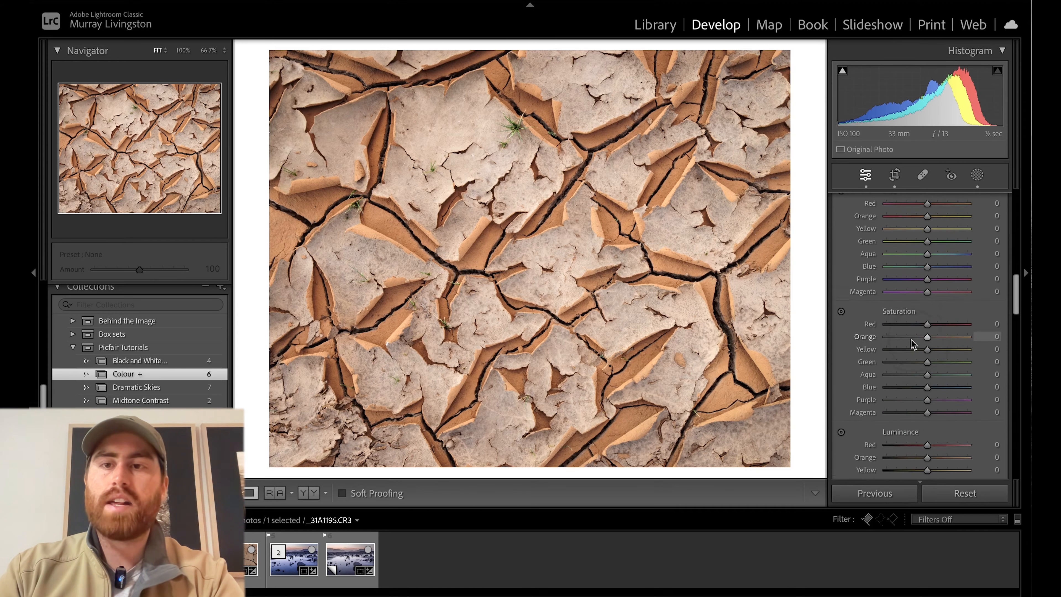
{"action": "scroll", "coordinate": [889, 379], "scroll_direction": "up", "scroll_amount": 20}
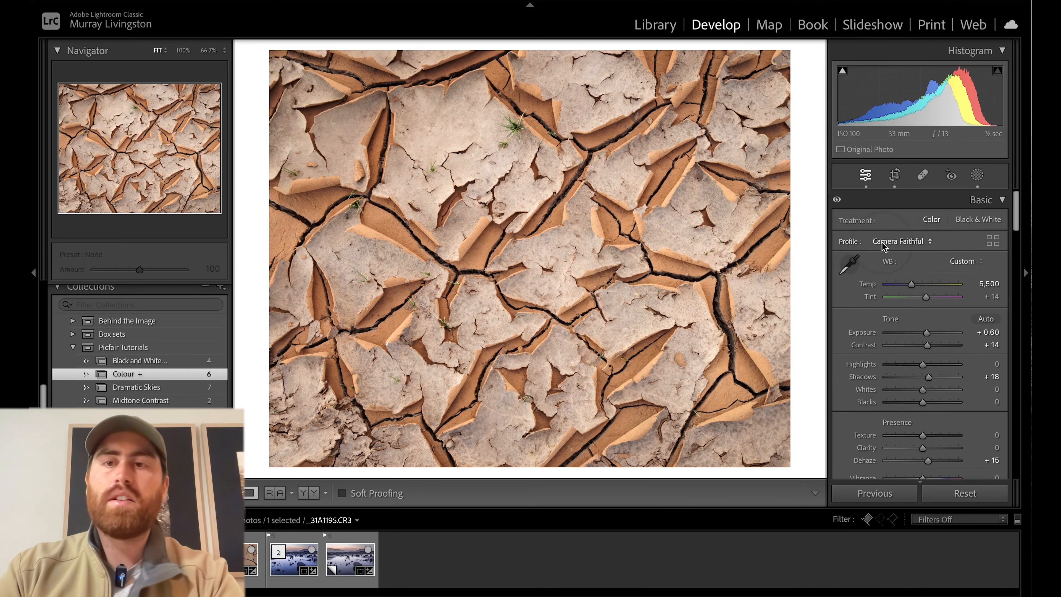
{"action": "left_click", "coordinate": [904, 244]}
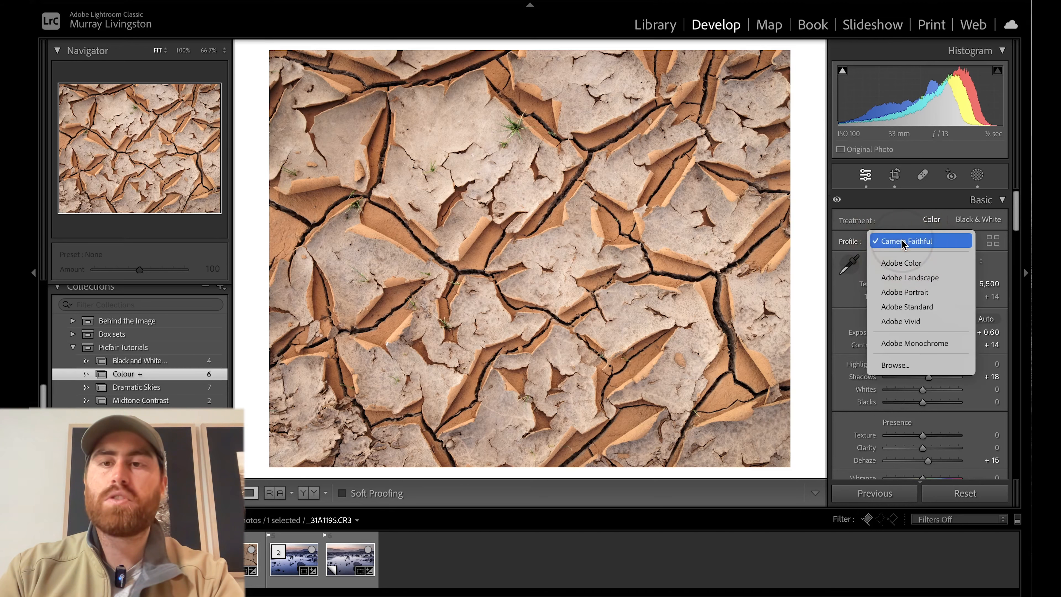
{"action": "left_click", "coordinate": [899, 243]}
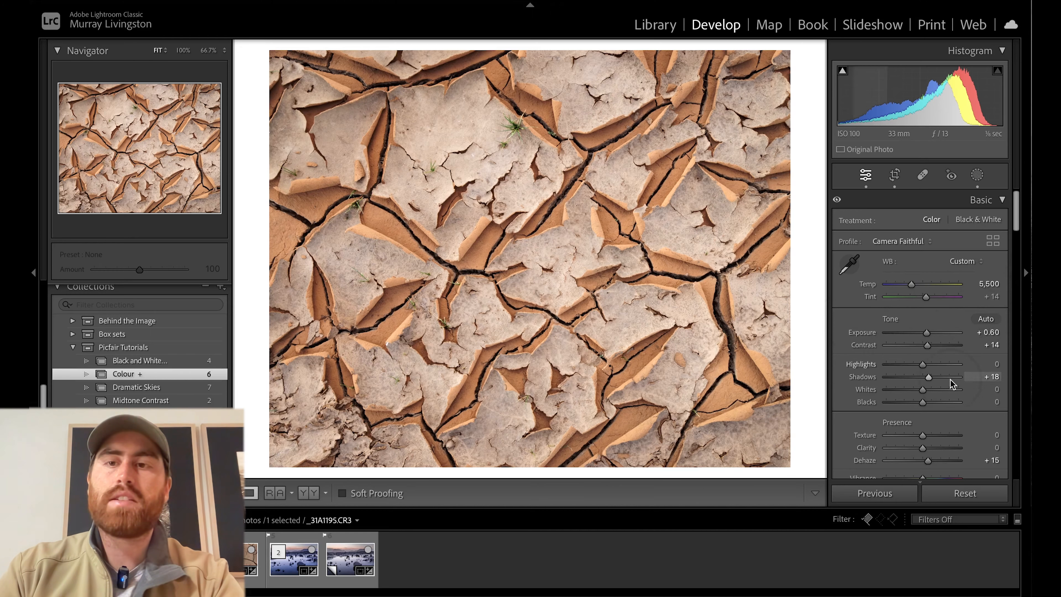
Try a white balance temperature of 6,000 on the cracked-earth photo.
{"action": "left_click", "coordinate": [991, 285]}
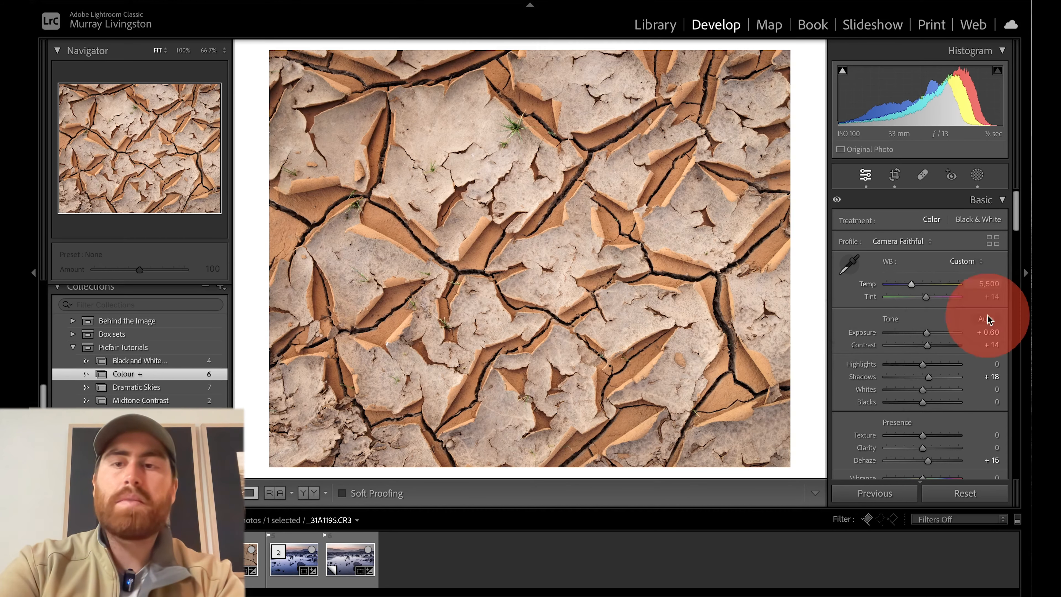
{"action": "type", "text": "6,00"}
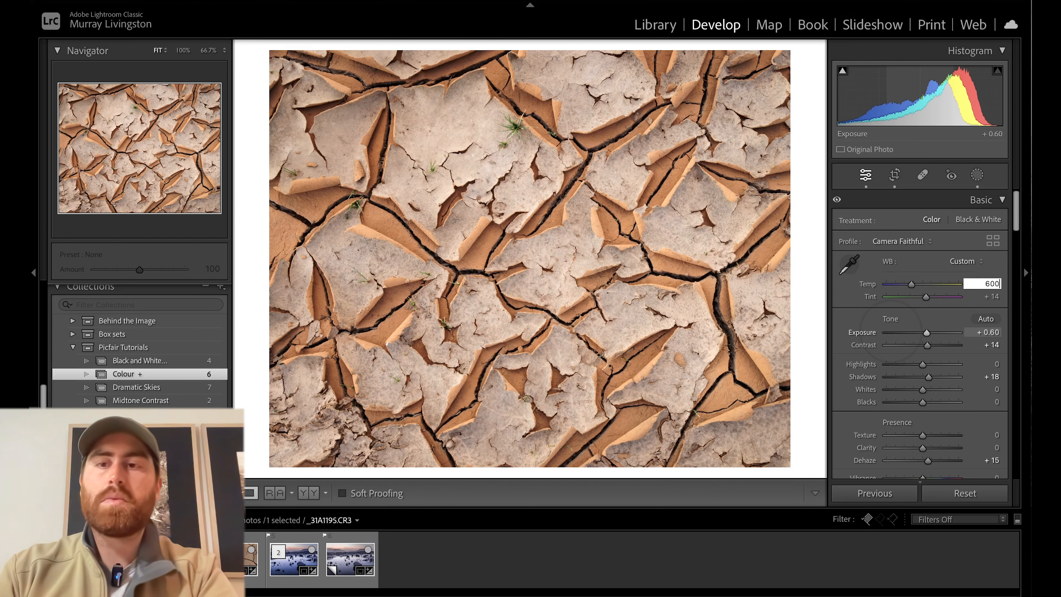
{"action": "type", "text": "0"}
{"action": "key", "text": "Return"}
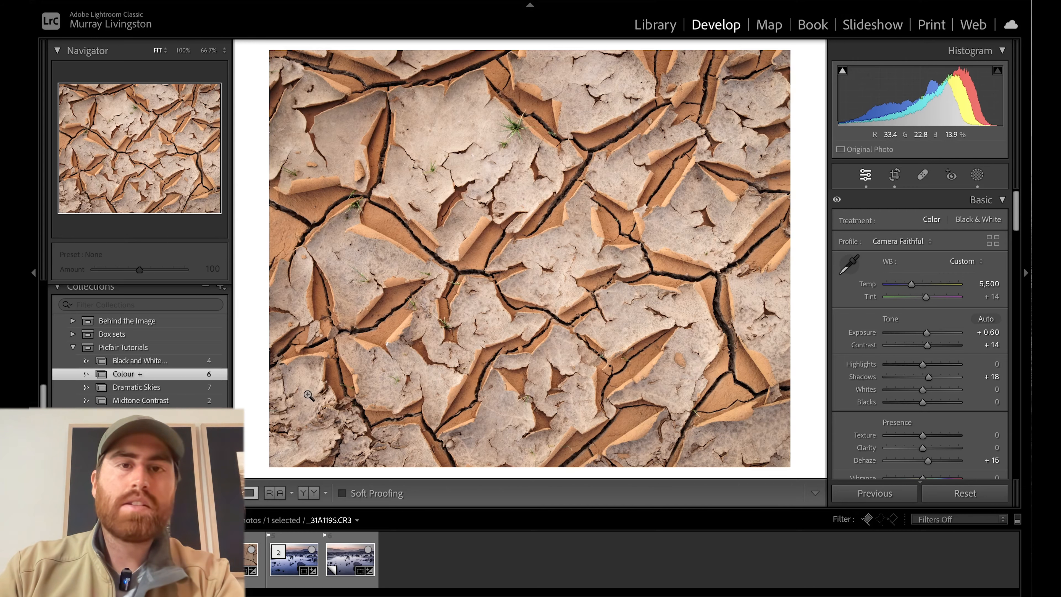
Open the photo _31A1225.CR3, try the Adobe Color profile on it and undo the profile change.
{"action": "left_click", "coordinate": [238, 559]}
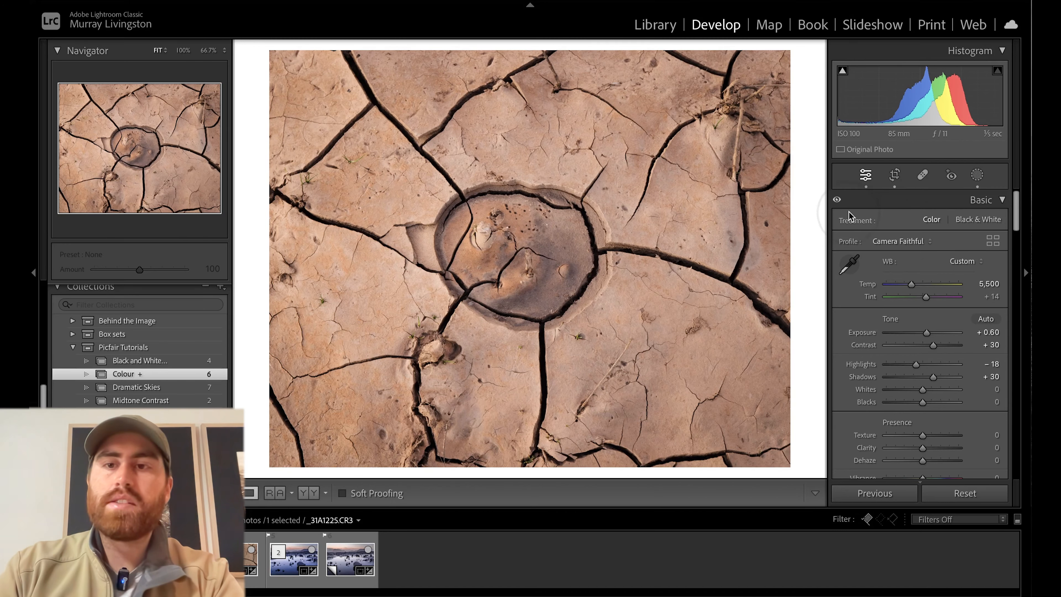
{"action": "left_click", "coordinate": [902, 242]}
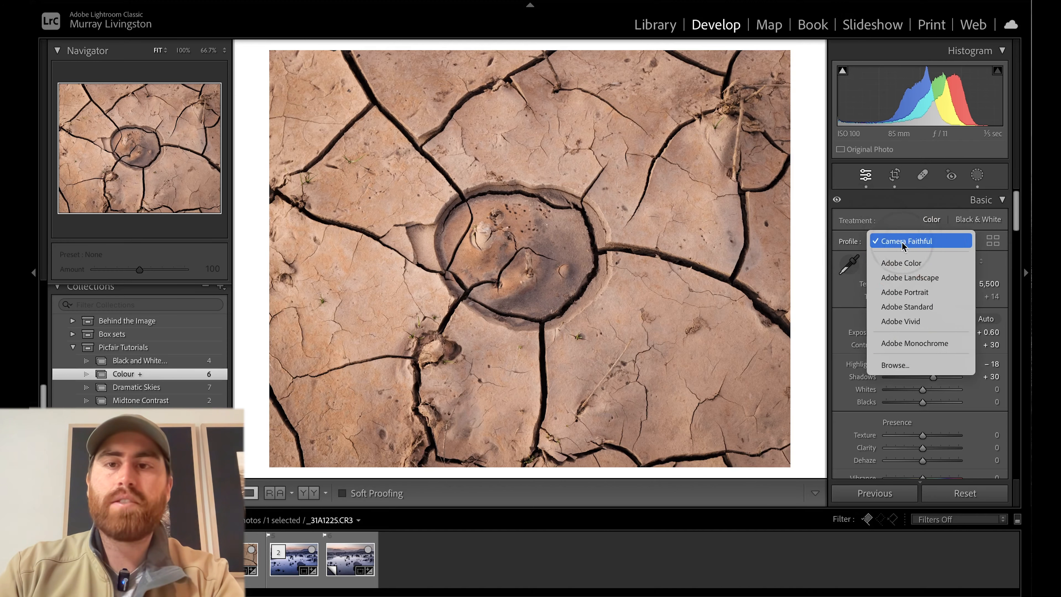
{"action": "left_click", "coordinate": [906, 263]}
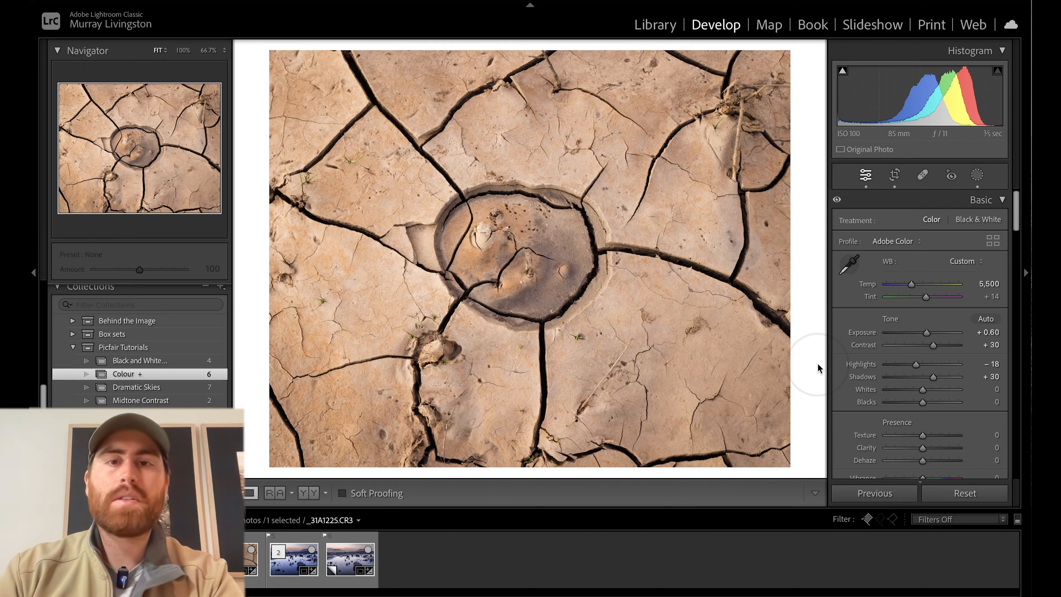
{"action": "key", "text": "ctrl+z"}
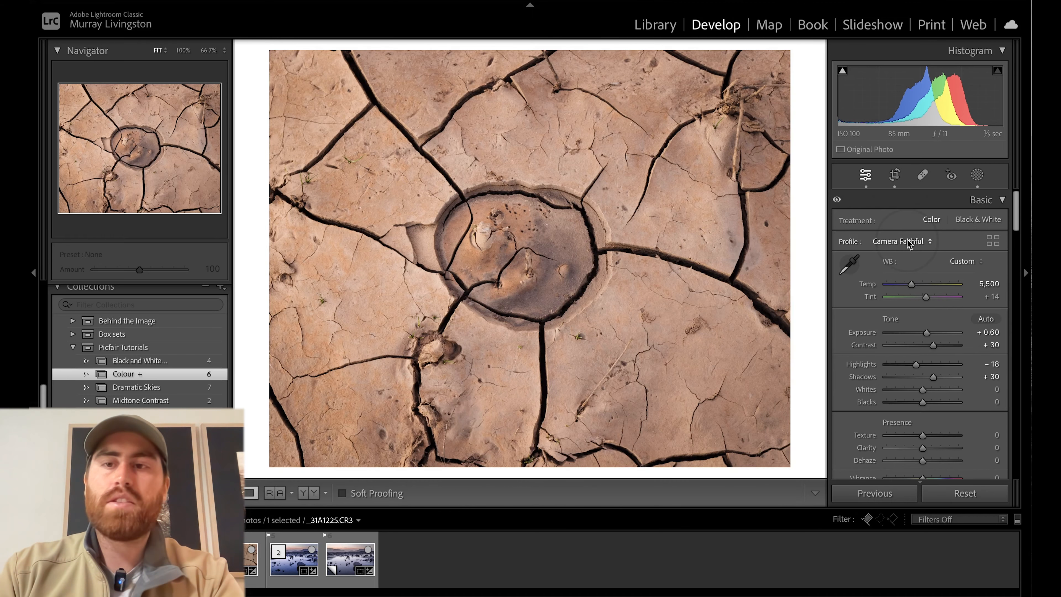
Review the white balance, tone, presence, Tone Curve and HSL settings of the circular mud-crack photo.
{"action": "left_click", "coordinate": [997, 286]}
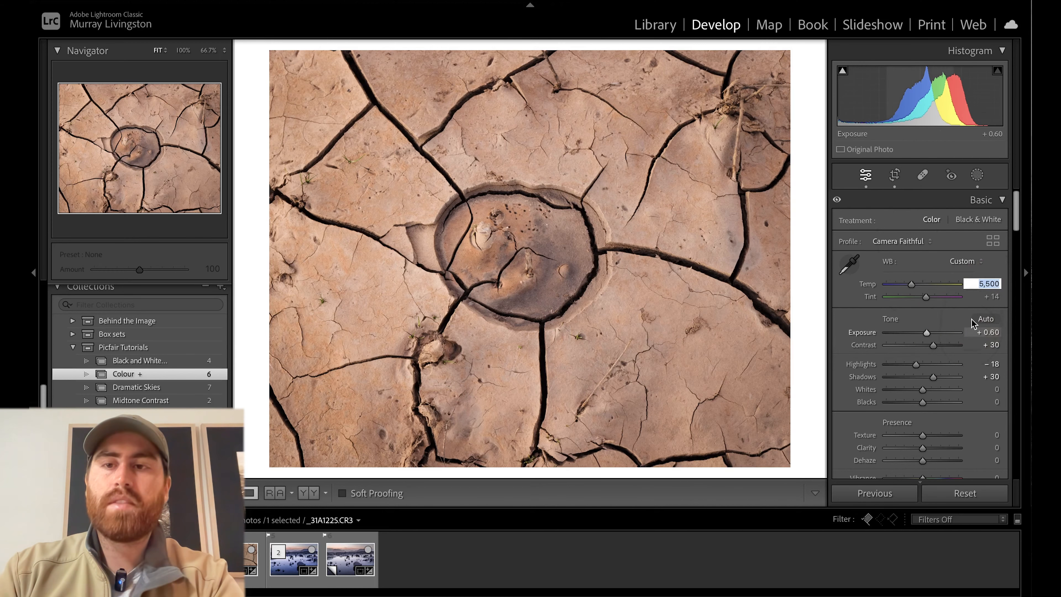
{"action": "scroll", "coordinate": [974, 321], "scroll_direction": "down", "scroll_amount": 1}
{"action": "left_click", "coordinate": [840, 297]}
{"action": "scroll", "coordinate": [841, 299], "scroll_direction": "down", "scroll_amount": 5}
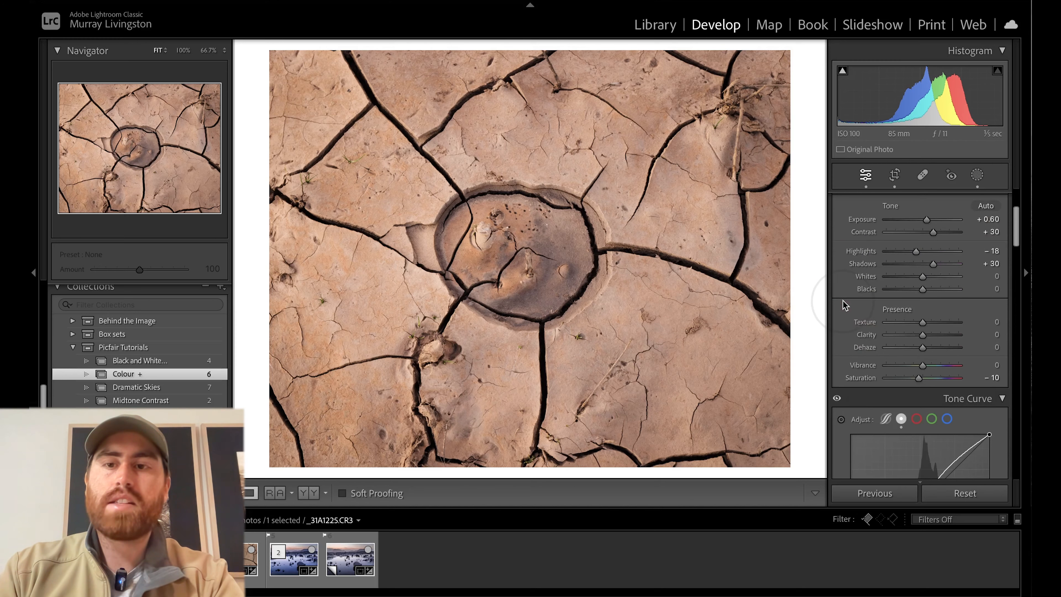
{"action": "left_click_drag", "start_coordinate": [964, 378], "coordinate": [959, 378]}
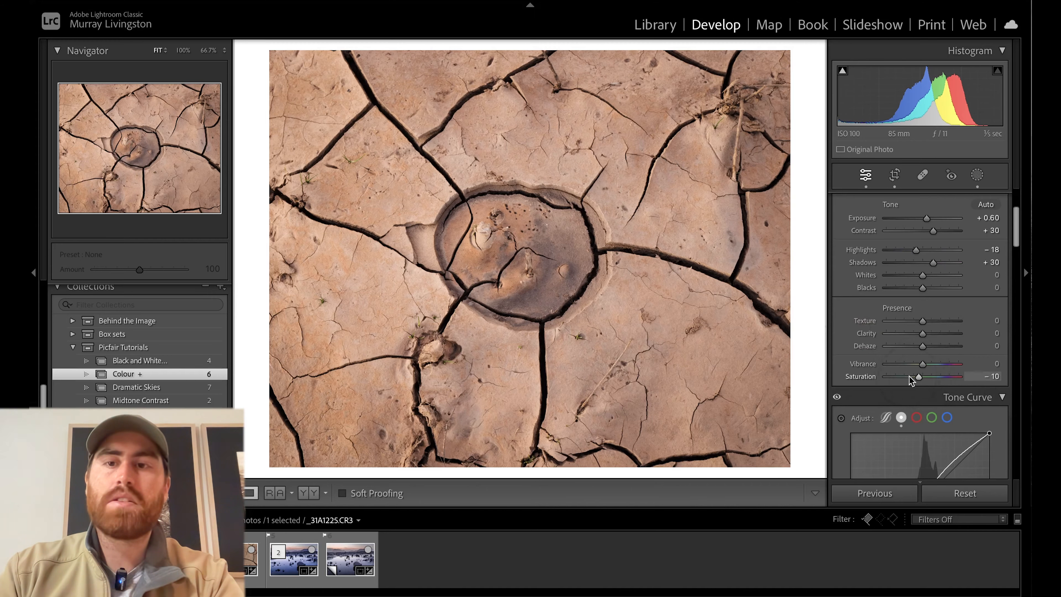
{"action": "scroll", "coordinate": [908, 375], "scroll_direction": "down", "scroll_amount": 5}
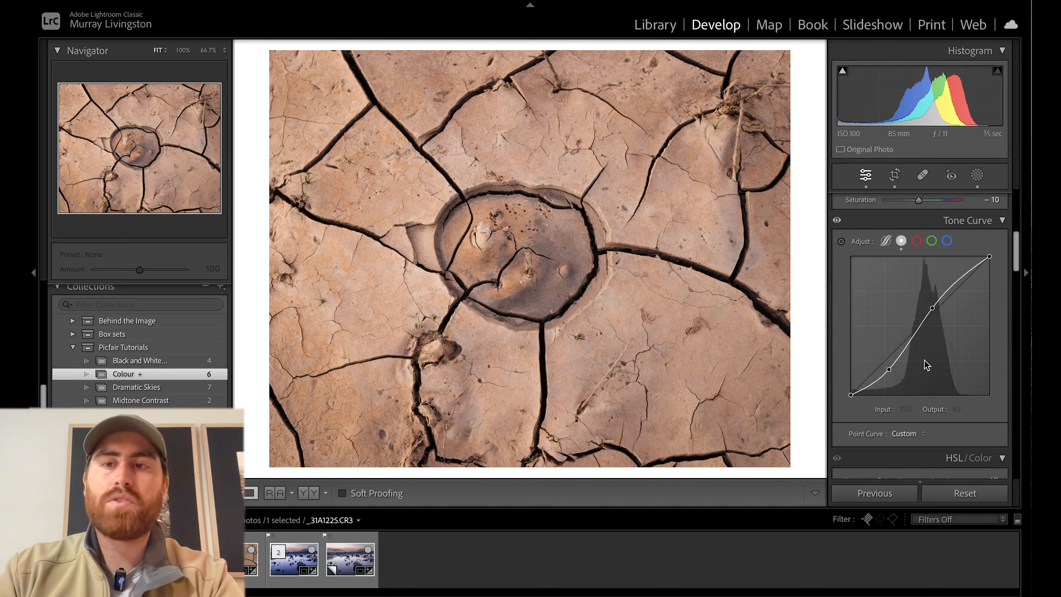
{"action": "scroll", "coordinate": [876, 365], "scroll_direction": "down", "scroll_amount": 10}
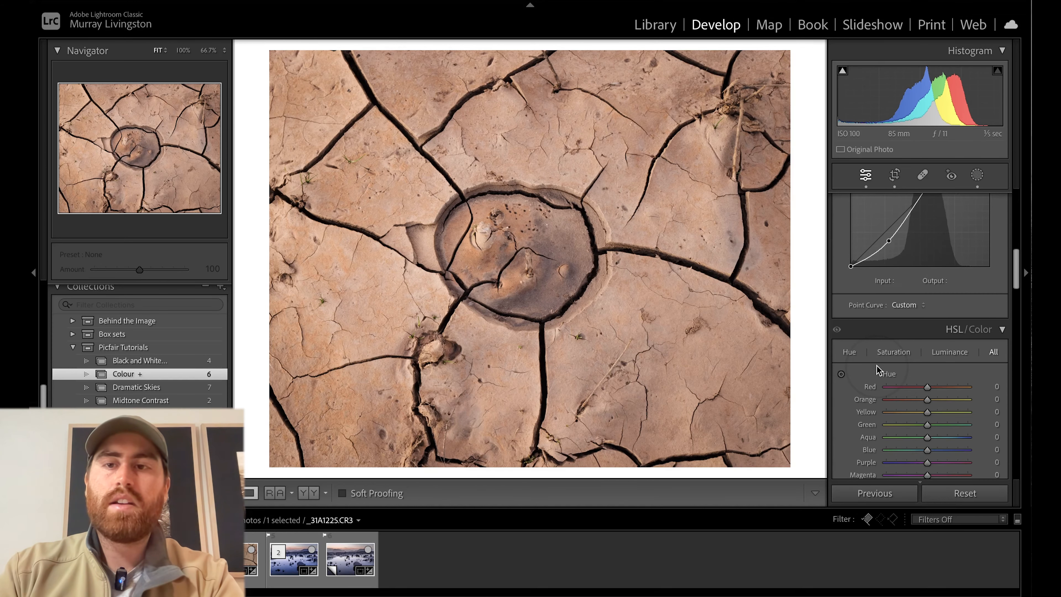
{"action": "scroll", "coordinate": [878, 370], "scroll_direction": "up", "scroll_amount": 8}
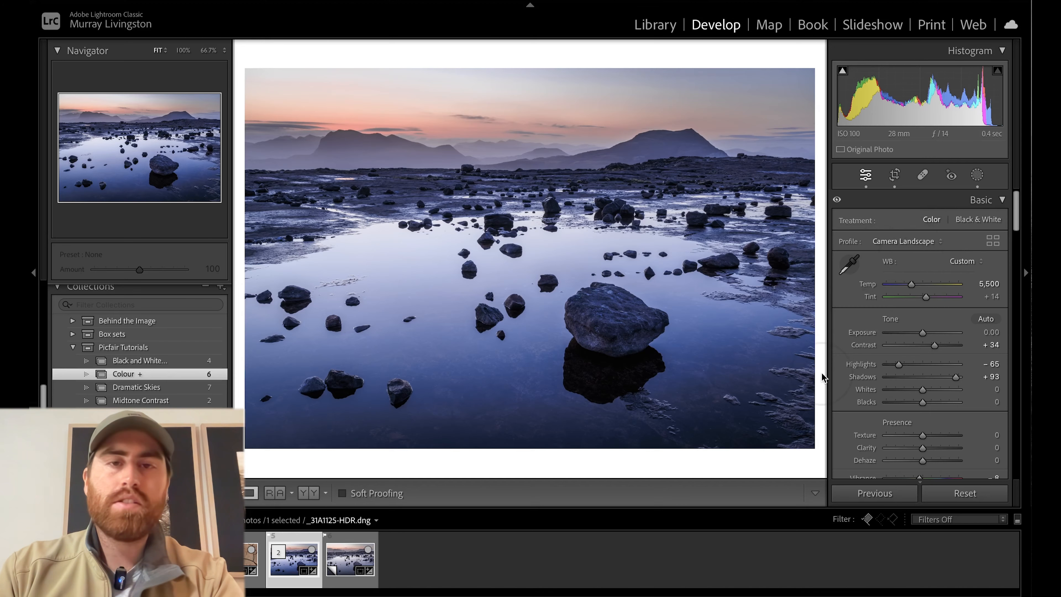
Browse the Camera Matching profiles for _31A1125-HDR.dng and preview Faithful, Neutral, Standard and Landscape on the image.
{"action": "scroll", "coordinate": [916, 244], "scroll_direction": "down", "scroll_amount": 2}
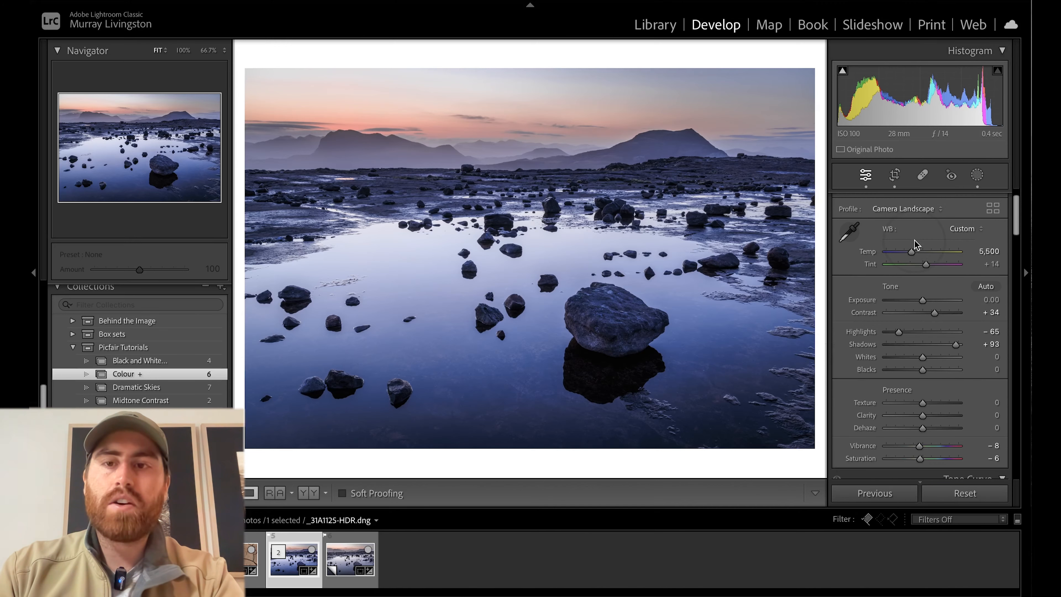
{"action": "left_click", "coordinate": [914, 209]}
{"action": "left_click", "coordinate": [907, 332]}
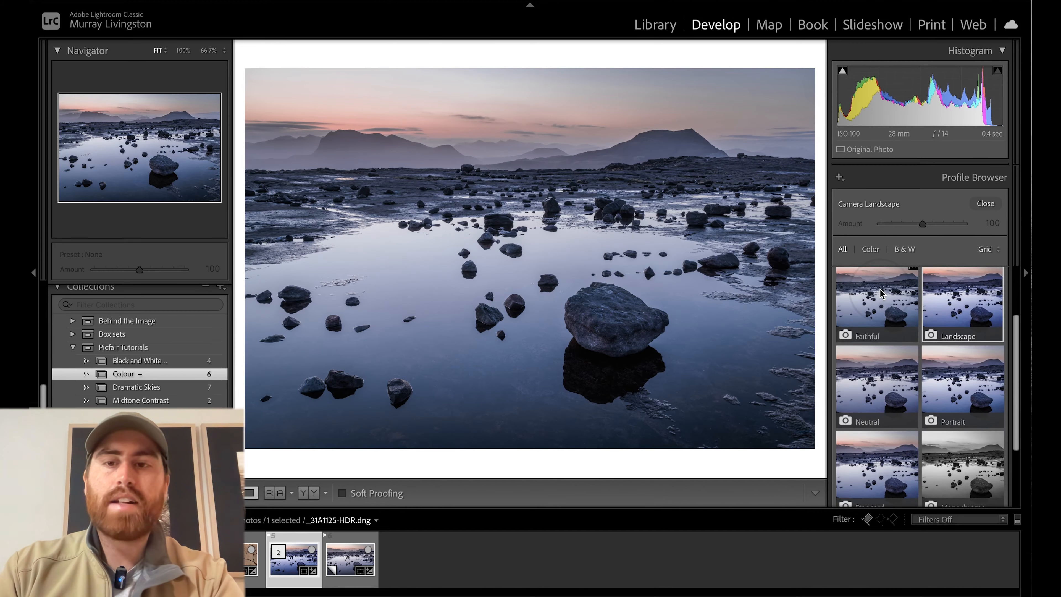
{"action": "scroll", "coordinate": [876, 387], "scroll_direction": "down", "scroll_amount": 1}
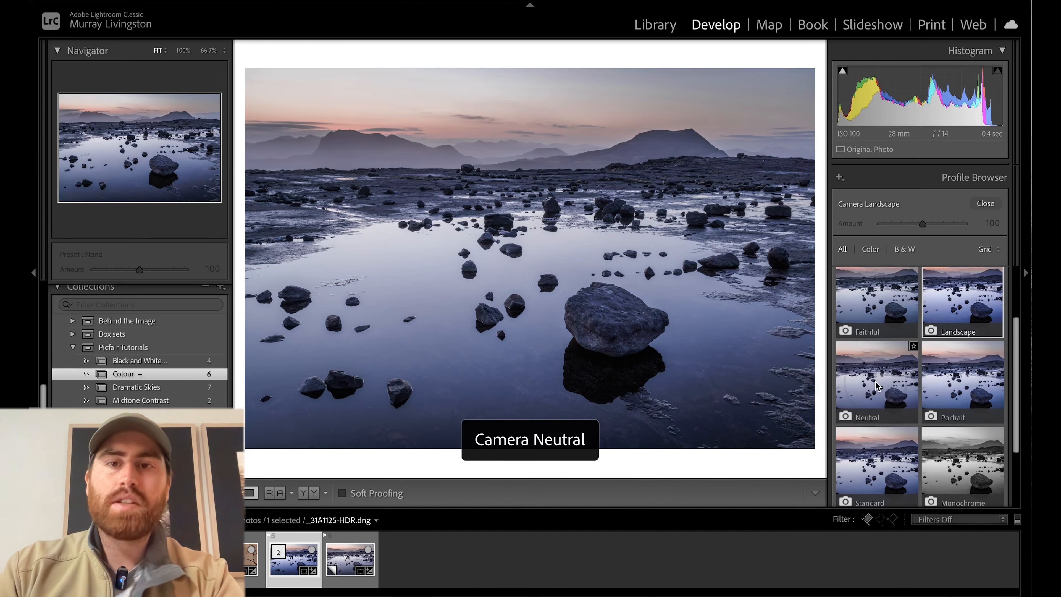
{"action": "scroll", "coordinate": [878, 386], "scroll_direction": "down", "scroll_amount": 3}
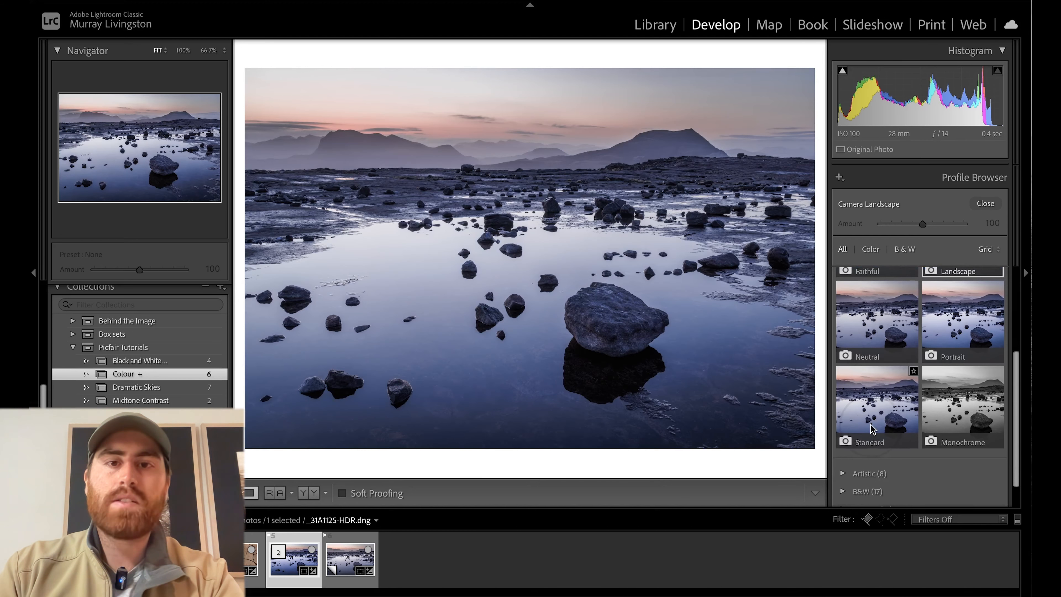
{"action": "scroll", "coordinate": [874, 389], "scroll_direction": "up", "scroll_amount": 2}
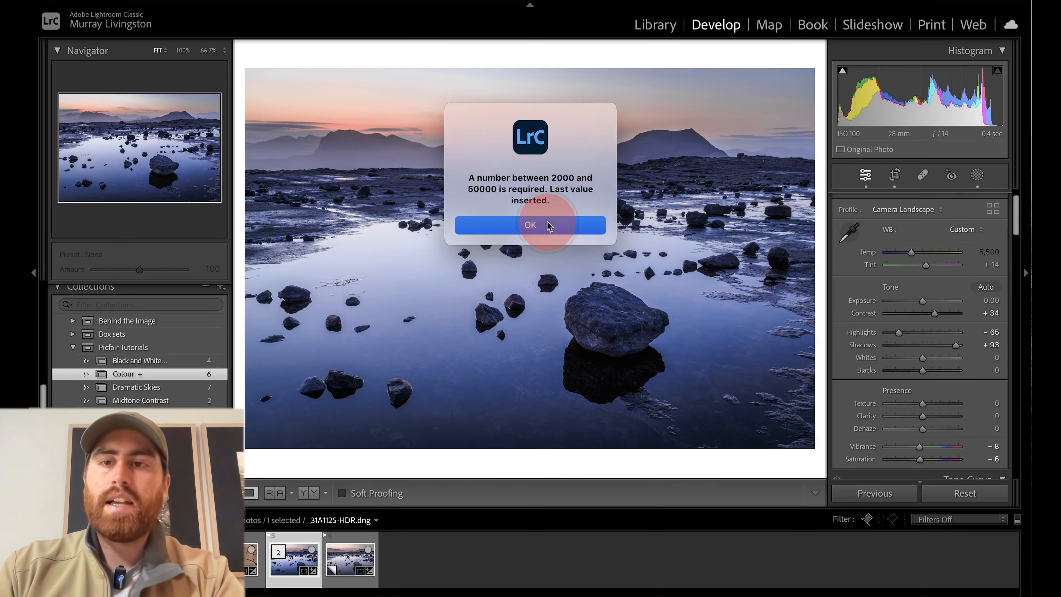
Try a white balance temperature of 6,000 on _31A1125-HDR.dng with the Camera Landscape profile, undoing the change each time.
{"action": "left_click", "coordinate": [551, 225]}
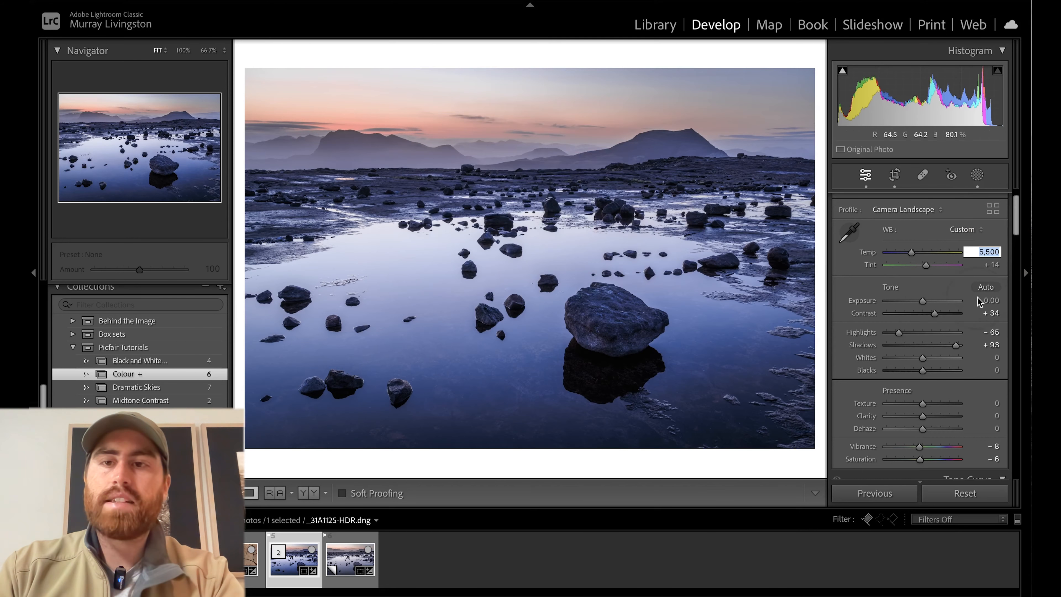
{"action": "left_click", "coordinate": [927, 238]}
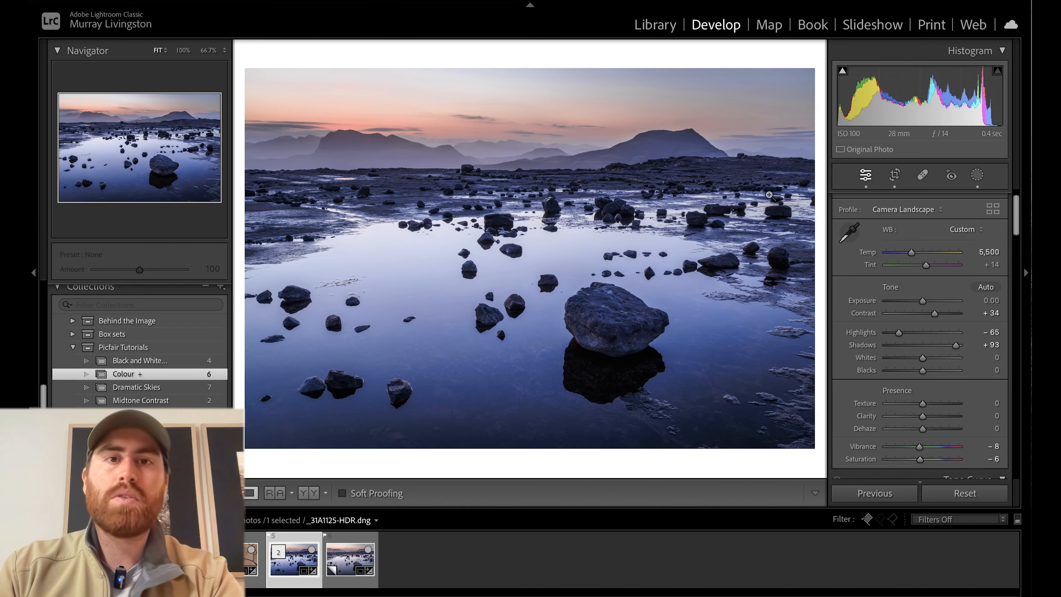
{"action": "scroll", "coordinate": [917, 301], "scroll_direction": "up", "scroll_amount": 1}
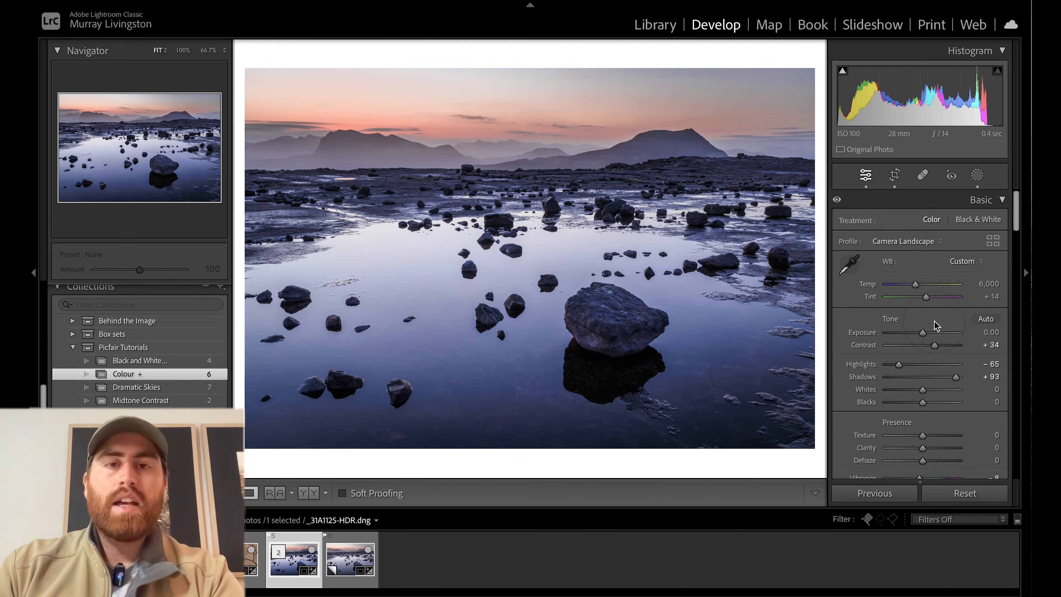
{"action": "key", "text": "ctrl+z"}
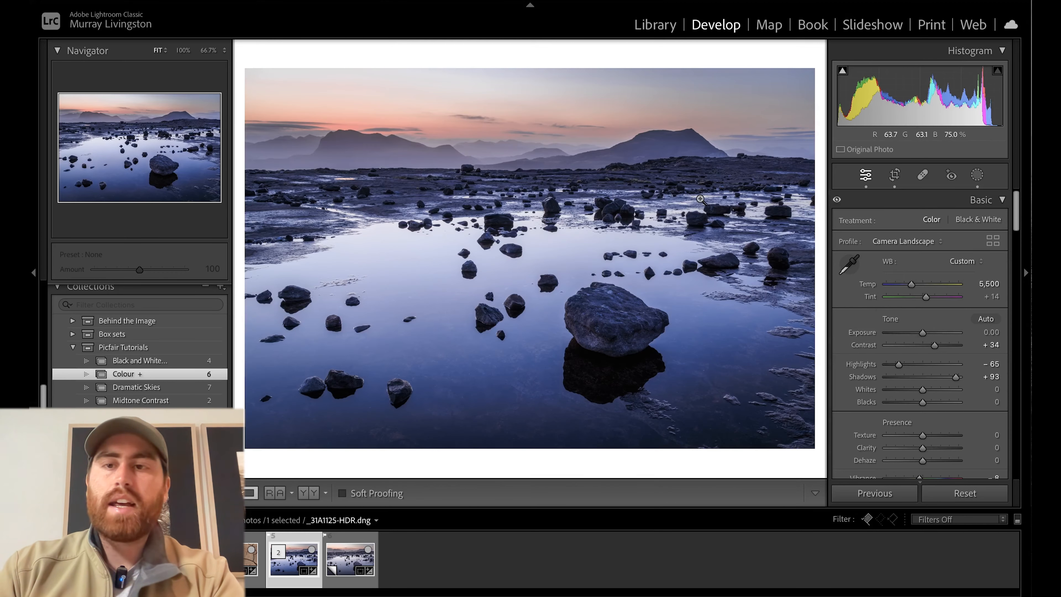
{"action": "left_click", "coordinate": [995, 286]}
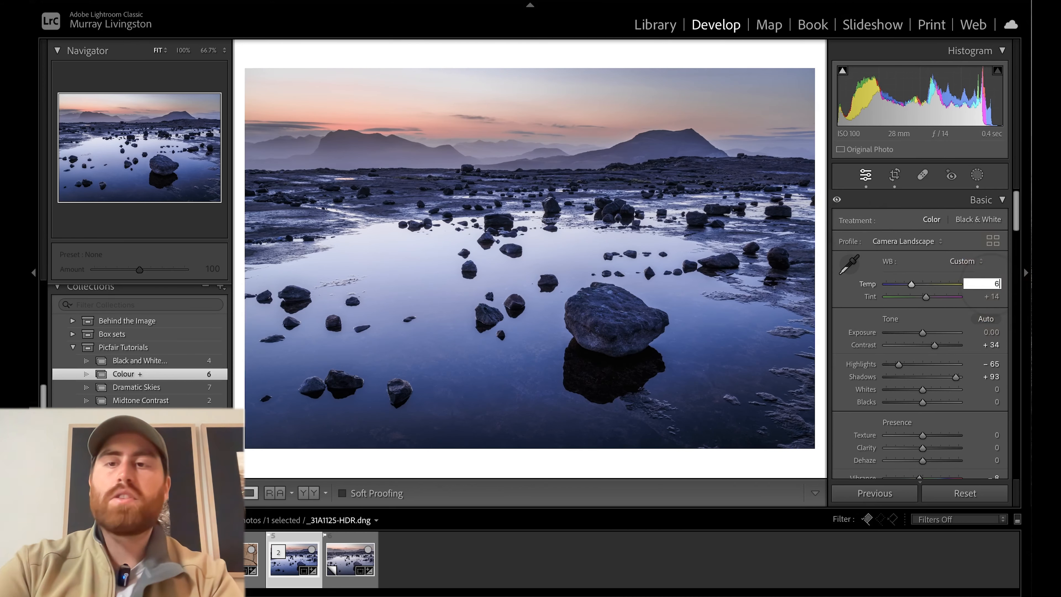
{"action": "type", "text": "6,00"}
{"action": "type", "text": "00"}
{"action": "key", "text": "Return"}
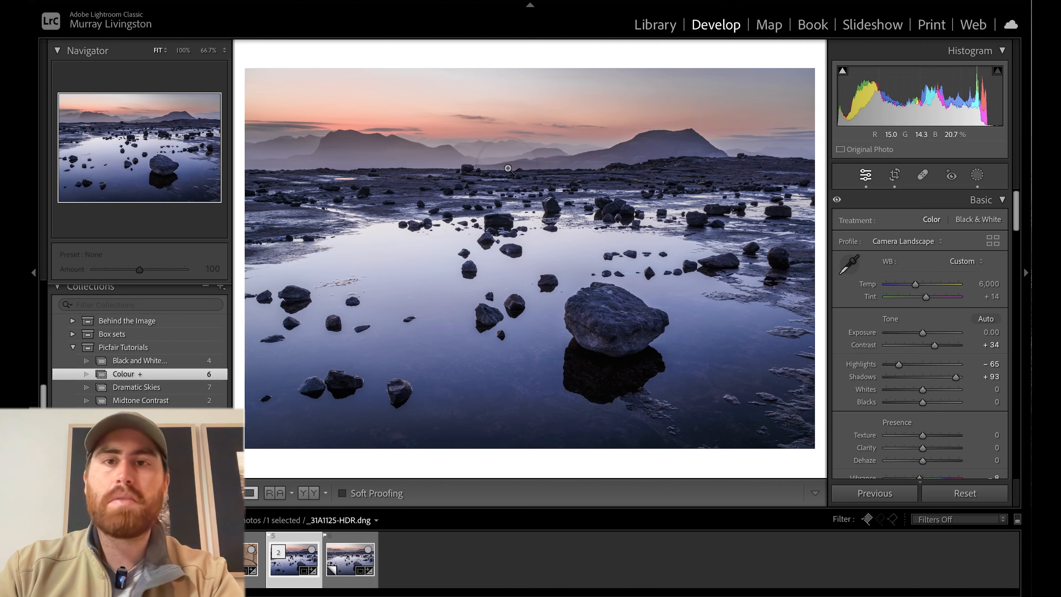
{"action": "key", "text": "ctrl+z"}
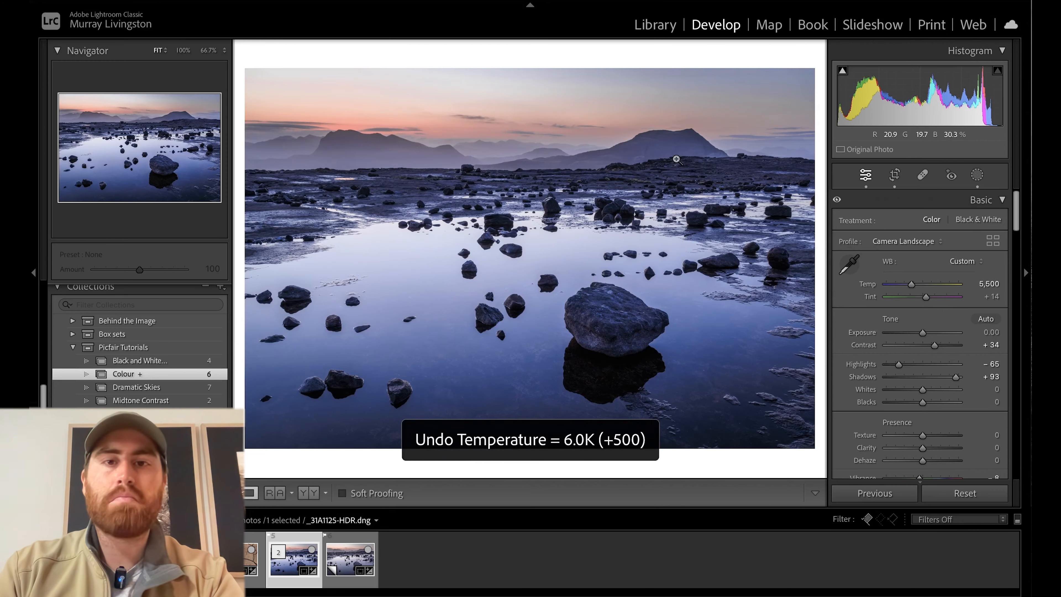
Switch the HSL/Color adjustments of the rock pool photo off and back on to compare their effect.
{"action": "scroll", "coordinate": [919, 234], "scroll_direction": "down", "scroll_amount": 10}
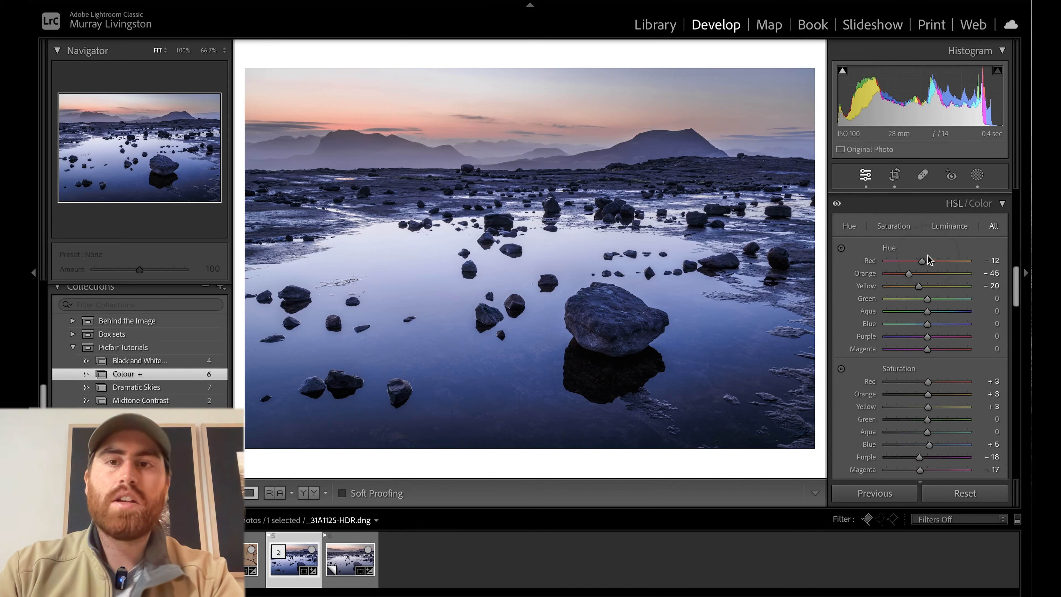
{"action": "scroll", "coordinate": [853, 230], "scroll_direction": "up", "scroll_amount": 1}
{"action": "left_click", "coordinate": [838, 212]}
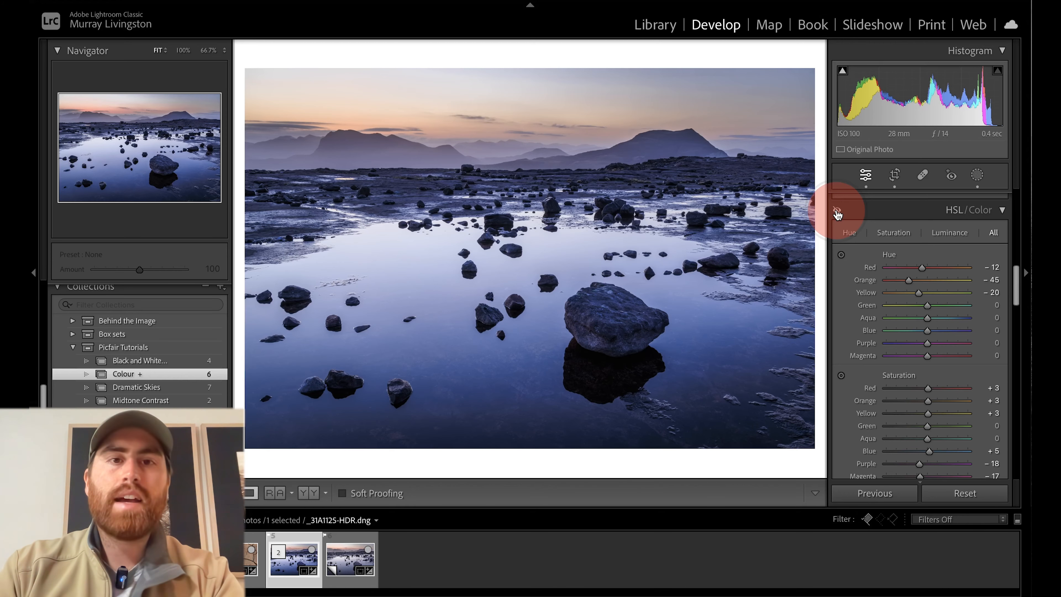
{"action": "left_click", "coordinate": [838, 212]}
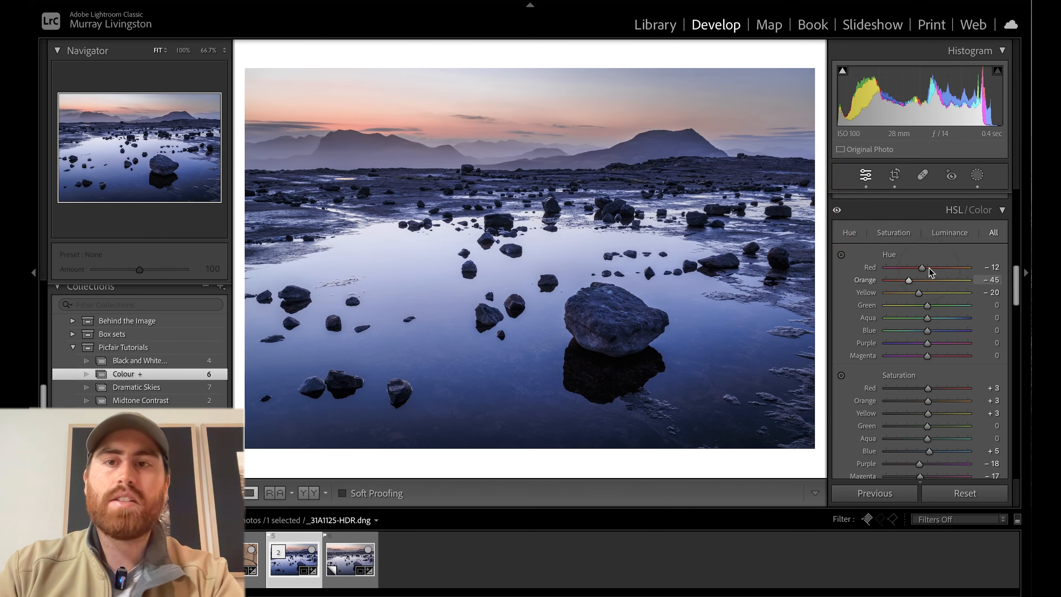
Try a Purple saturation of +14 and a Magenta saturation of +42 in HSL, and undo both changes.
{"action": "scroll", "coordinate": [961, 330], "scroll_direction": "down", "scroll_amount": 5}
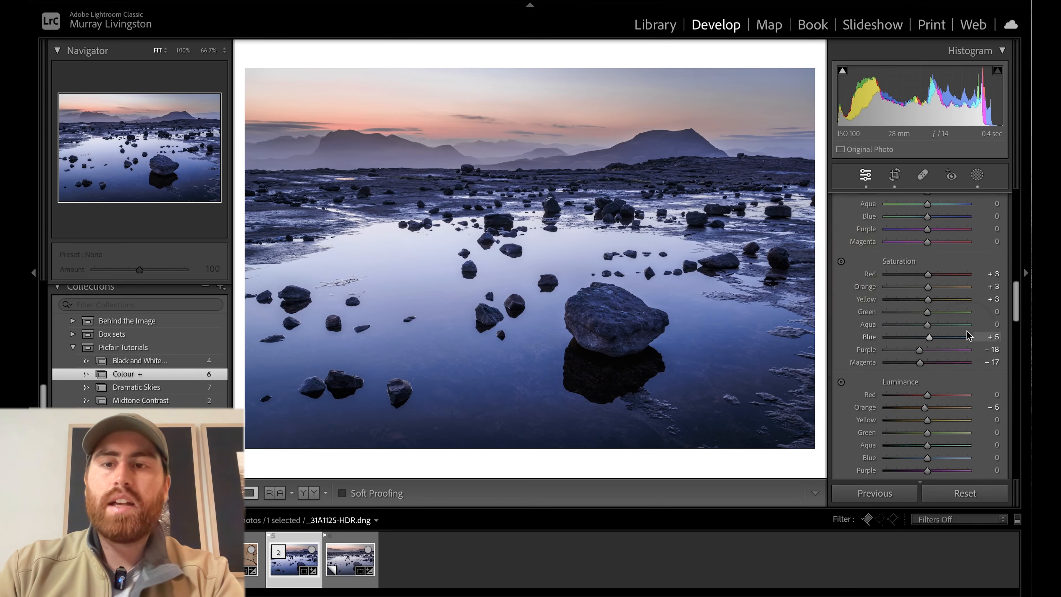
{"action": "scroll", "coordinate": [957, 364], "scroll_direction": "up", "scroll_amount": 1}
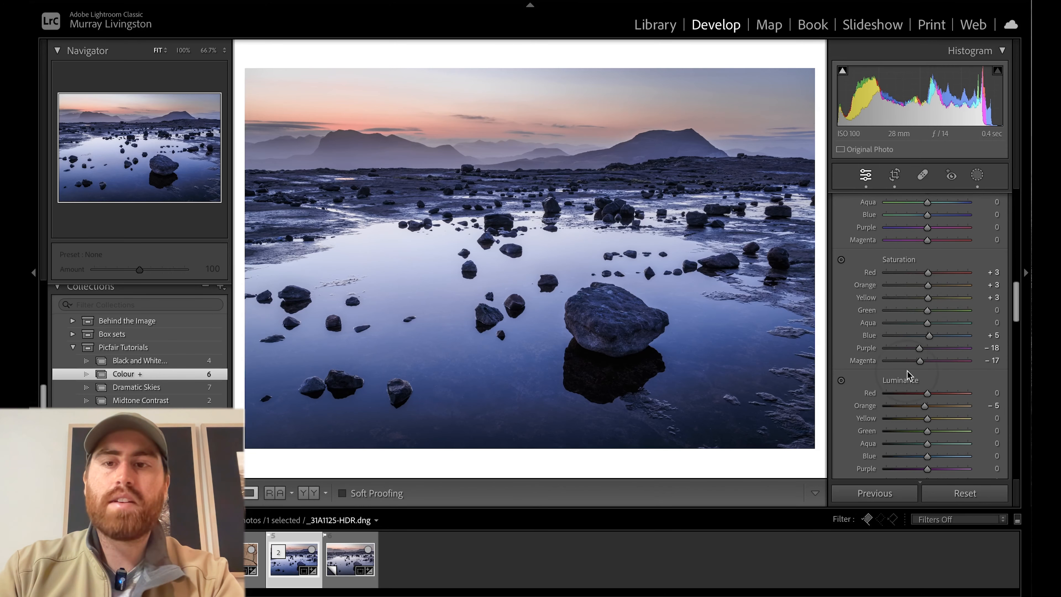
{"action": "left_click_drag", "start_coordinate": [922, 348], "coordinate": [948, 363]}
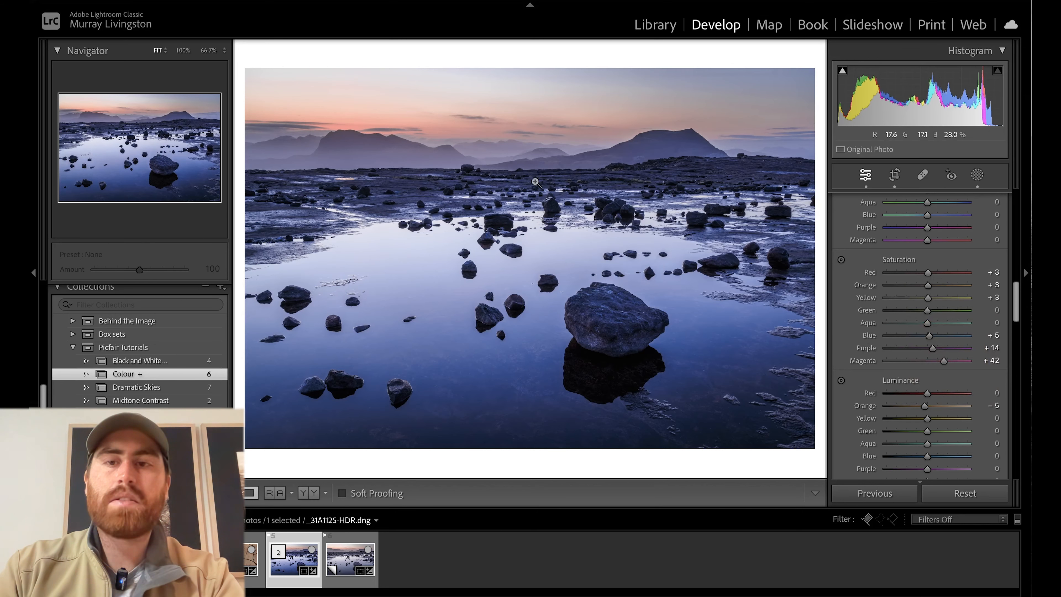
{"action": "key", "text": "ctrl+z"}
Compare the Basic settings of _31A1125-HDR.dng with those of its virtual copy, Copy 2, and return to the original version.
{"action": "scroll", "coordinate": [911, 313], "scroll_direction": "up", "scroll_amount": 15}
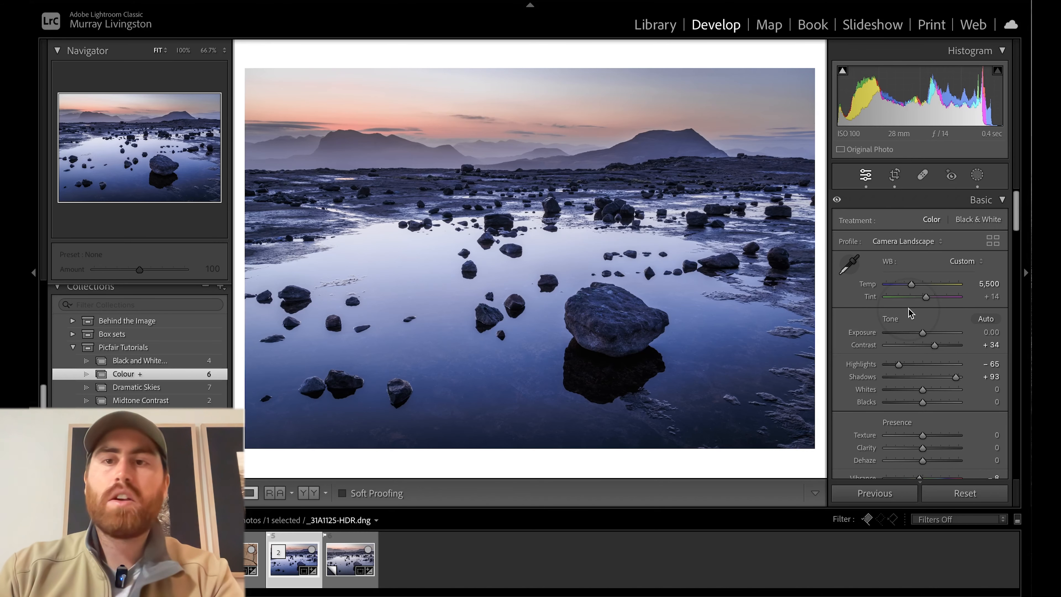
{"action": "key", "text": "Right"}
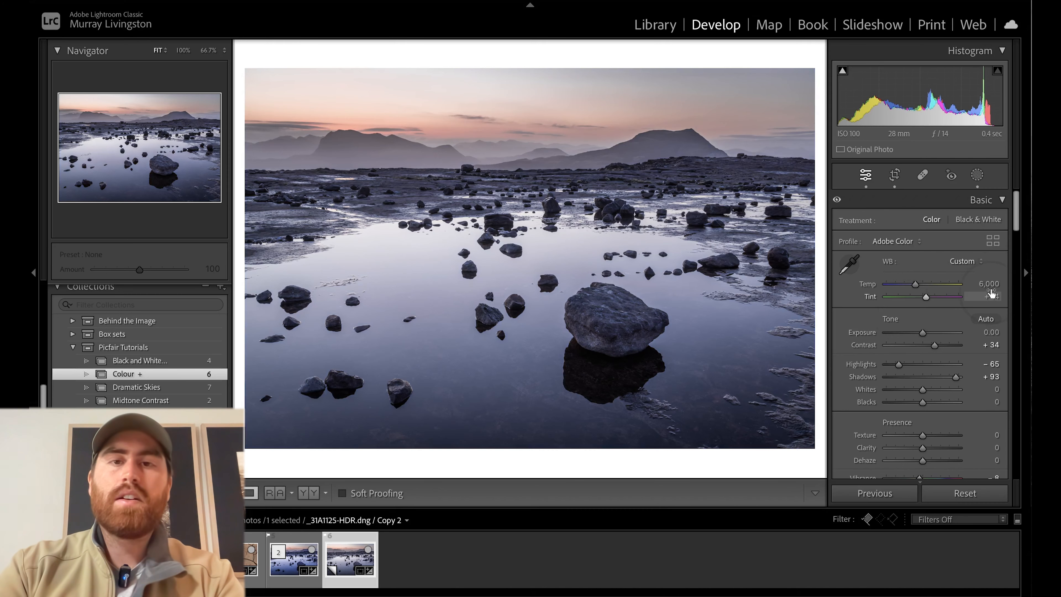
{"action": "key", "text": "Left"}
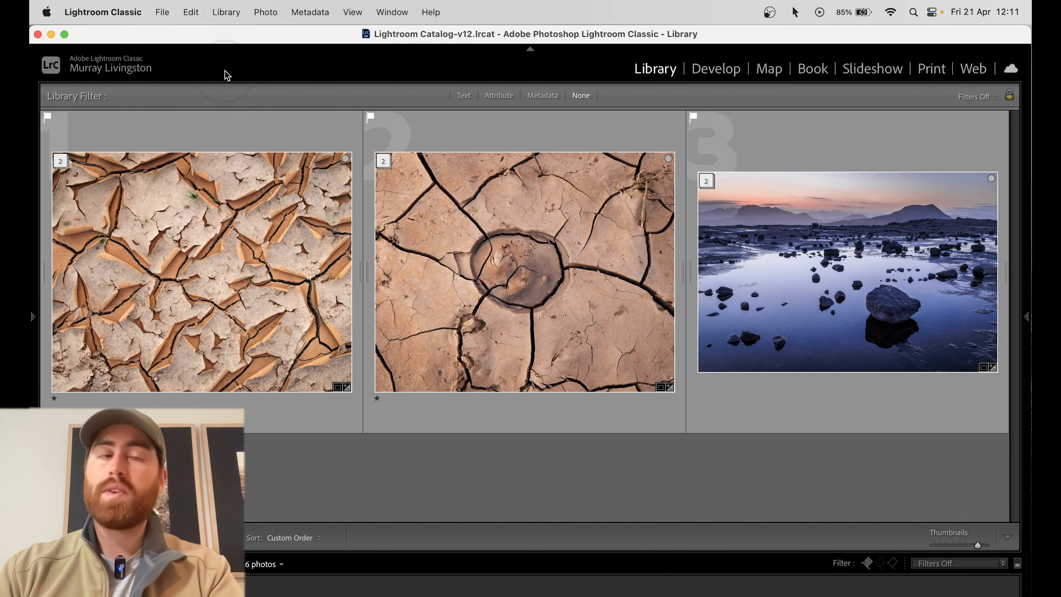
Open the External Editing preferences and examine the color space used for editing in Adobe Photoshop 2023.
{"action": "left_click", "coordinate": [132, 14]}
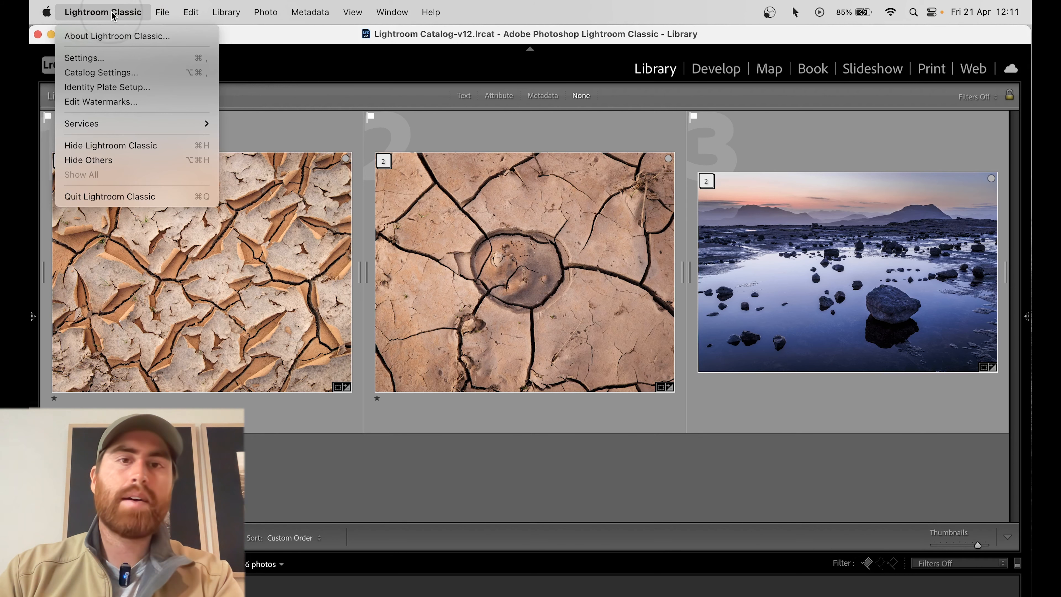
{"action": "left_click", "coordinate": [96, 58]}
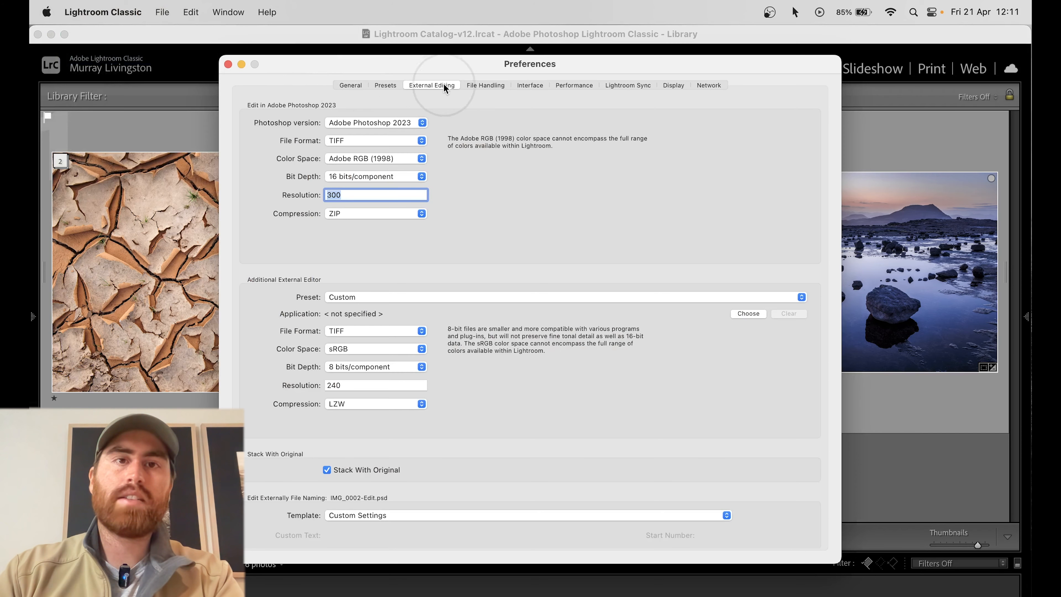
{"action": "left_click", "coordinate": [420, 86]}
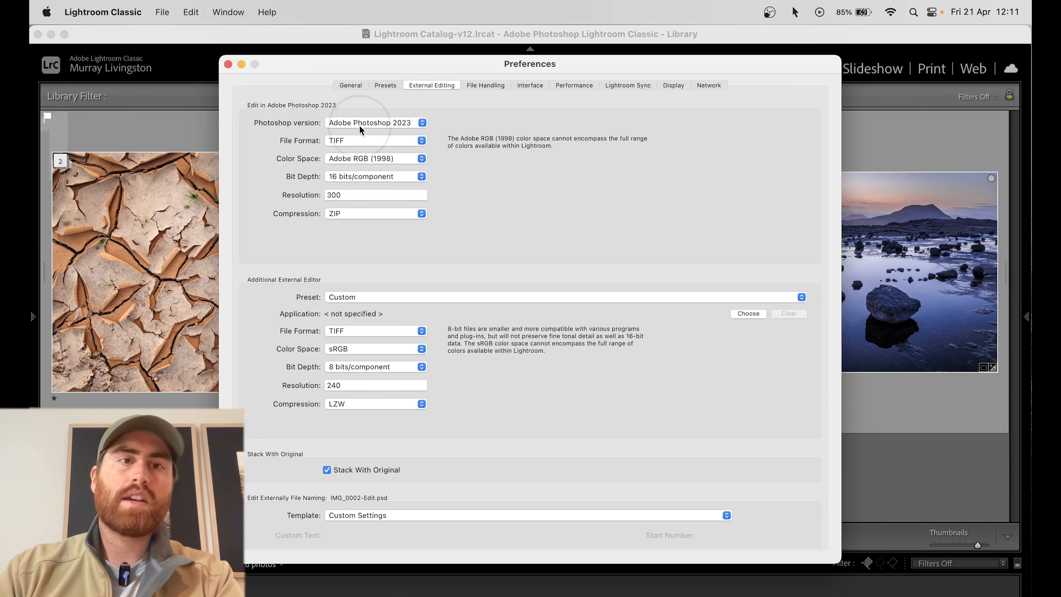
{"action": "left_click", "coordinate": [385, 159]}
{"action": "left_click", "coordinate": [383, 161]}
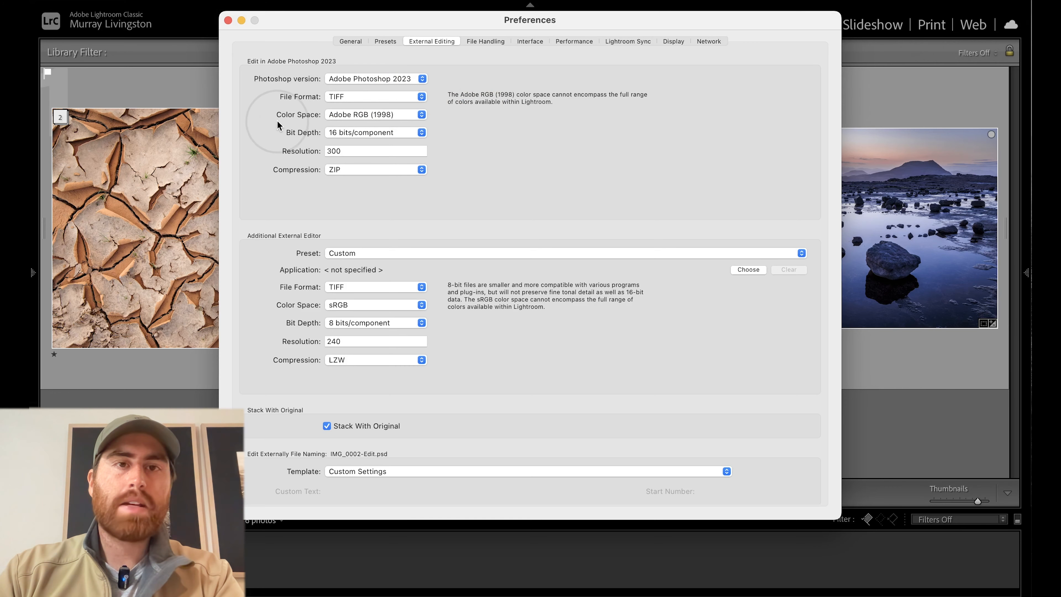
Try sRGB as the Photoshop external editing color space, restore Adobe RGB (1998), and close the preferences.
{"action": "left_click", "coordinate": [421, 114]}
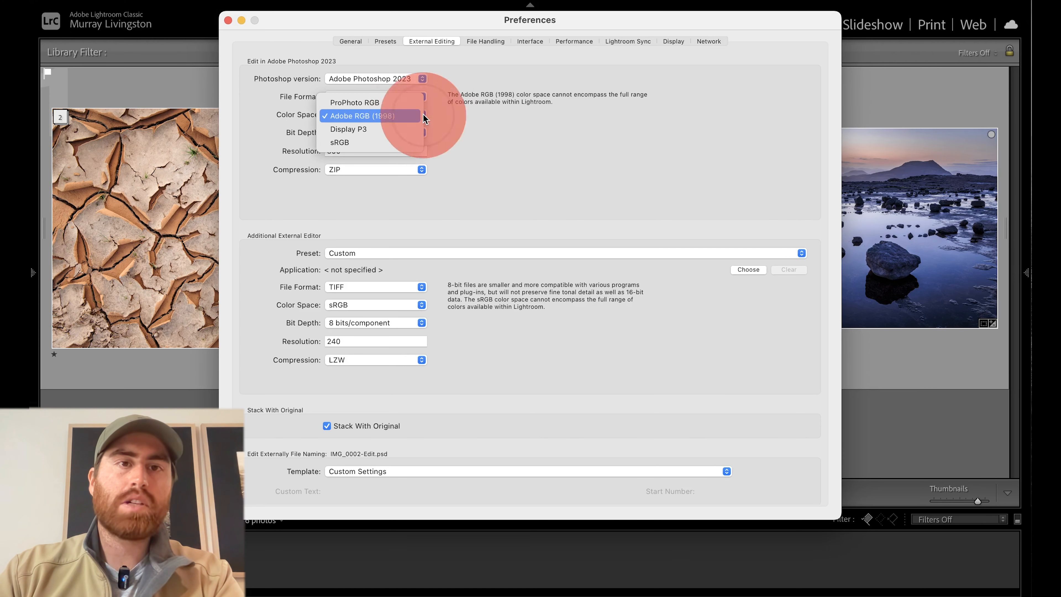
{"action": "left_click", "coordinate": [346, 141]}
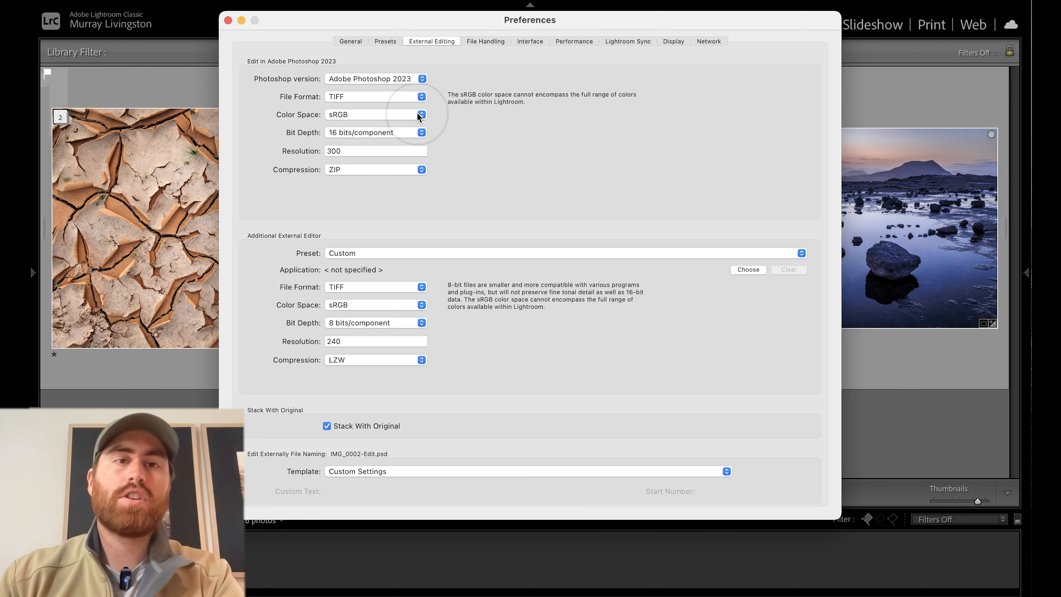
{"action": "left_click_drag", "start_coordinate": [417, 113], "coordinate": [388, 95]}
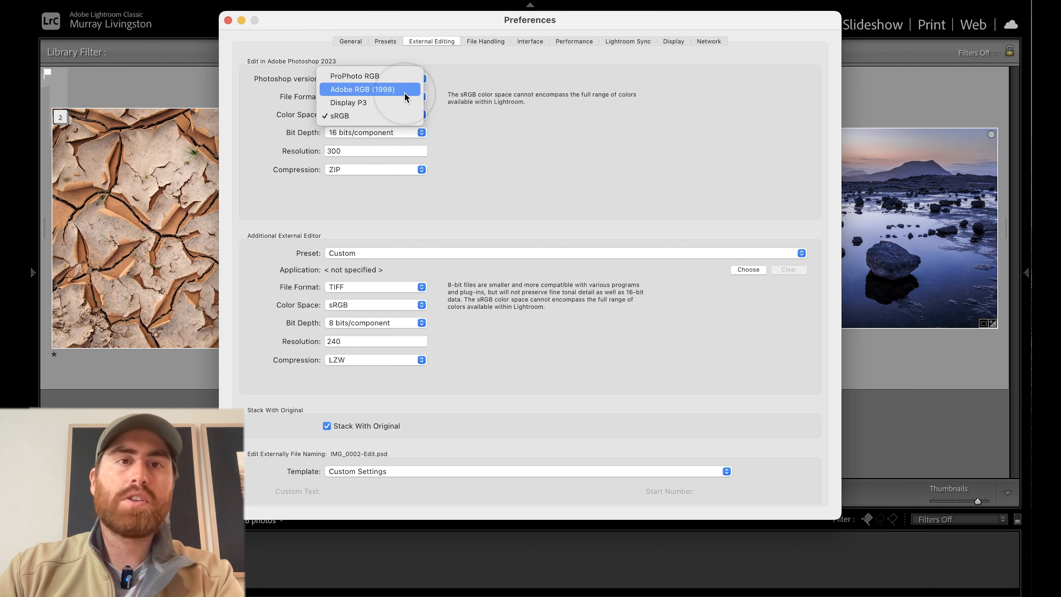
{"action": "left_click", "coordinate": [355, 90]}
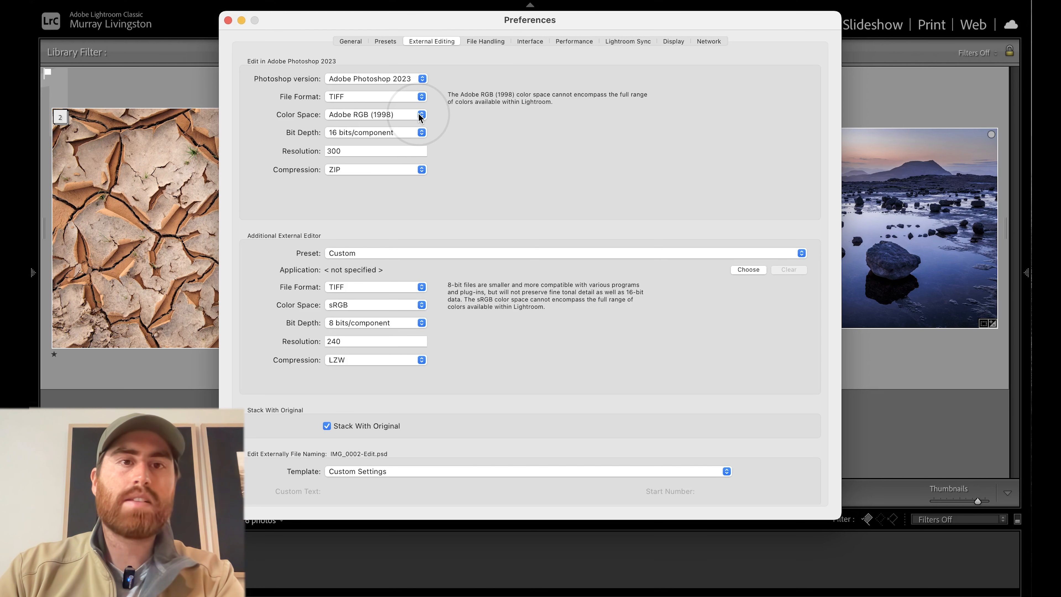
{"action": "left_click", "coordinate": [418, 114]}
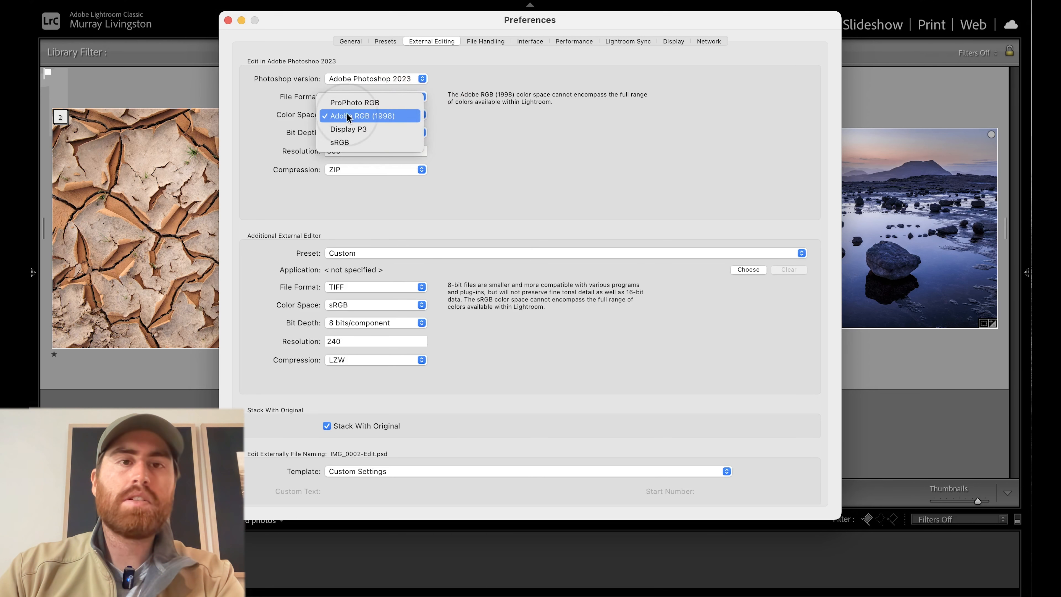
{"action": "left_click", "coordinate": [408, 114]}
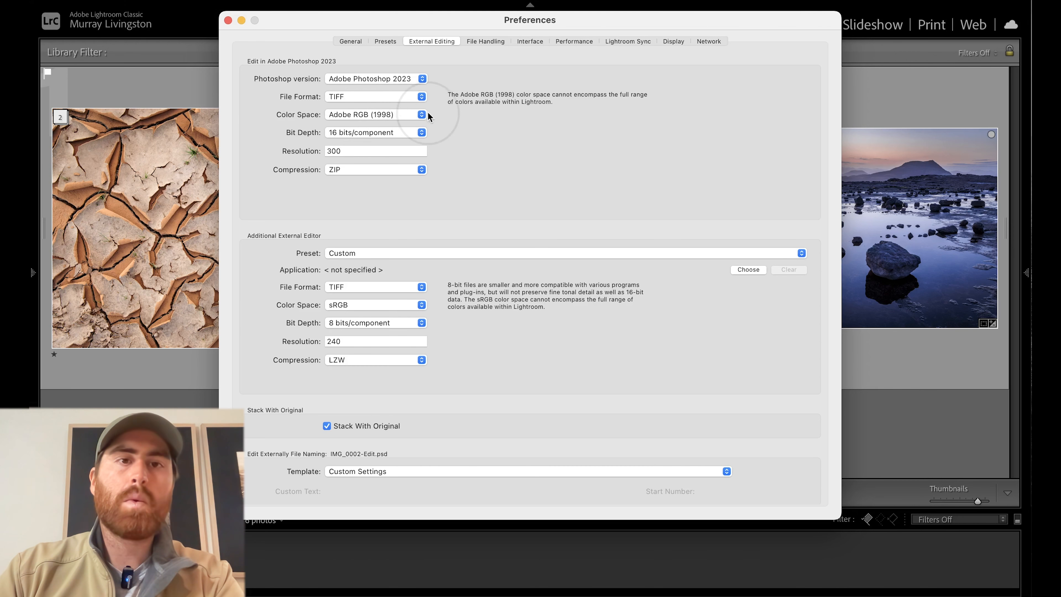
{"action": "left_click", "coordinate": [443, 418]}
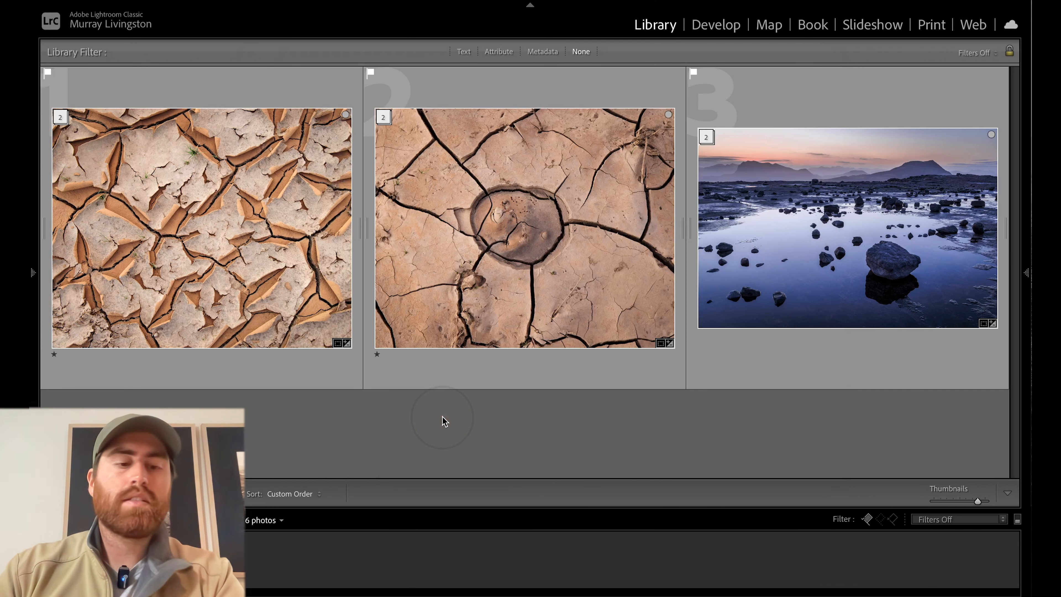
Open the export settings for the cracked-earth photo _31A1195.CR3 and bring up the File Settings section.
{"action": "left_click", "coordinate": [280, 254]}
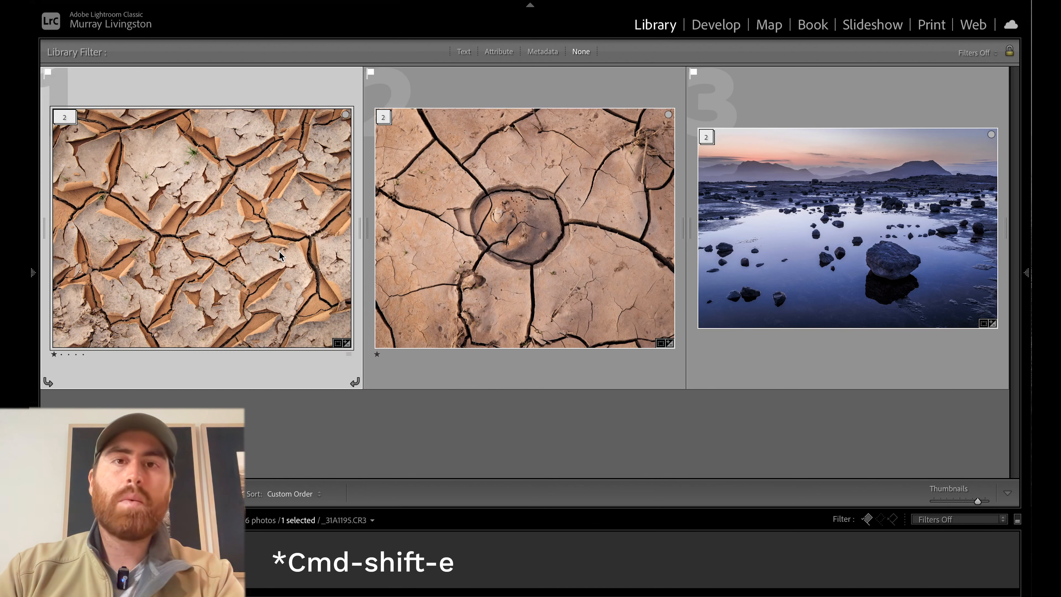
{"action": "key", "text": "super+shift+e"}
{"action": "left_click_drag", "start_coordinate": [583, 65], "coordinate": [584, 60]}
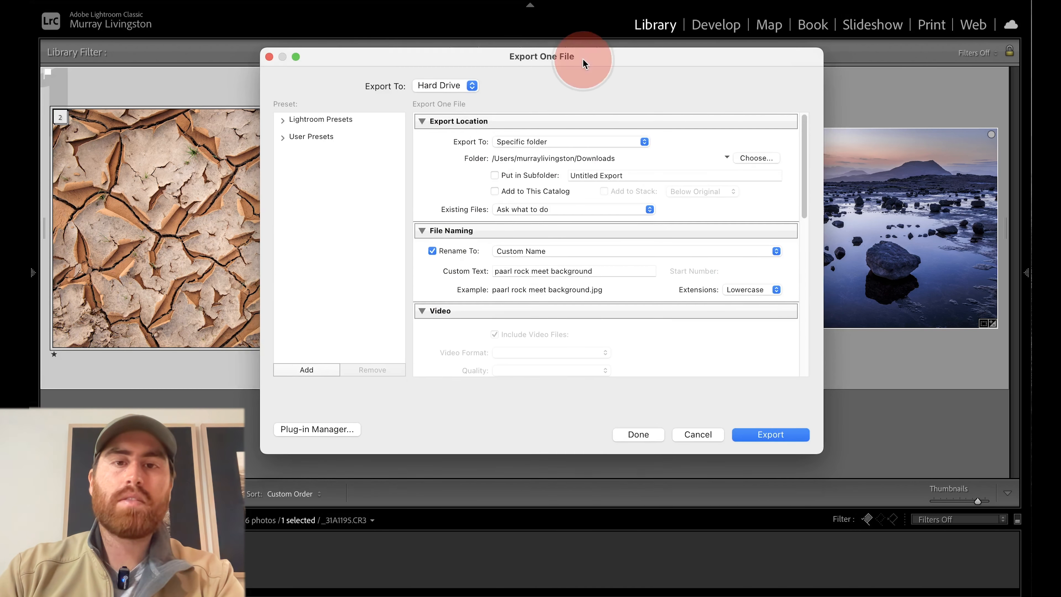
{"action": "scroll", "coordinate": [623, 238], "scroll_direction": "down", "scroll_amount": 5}
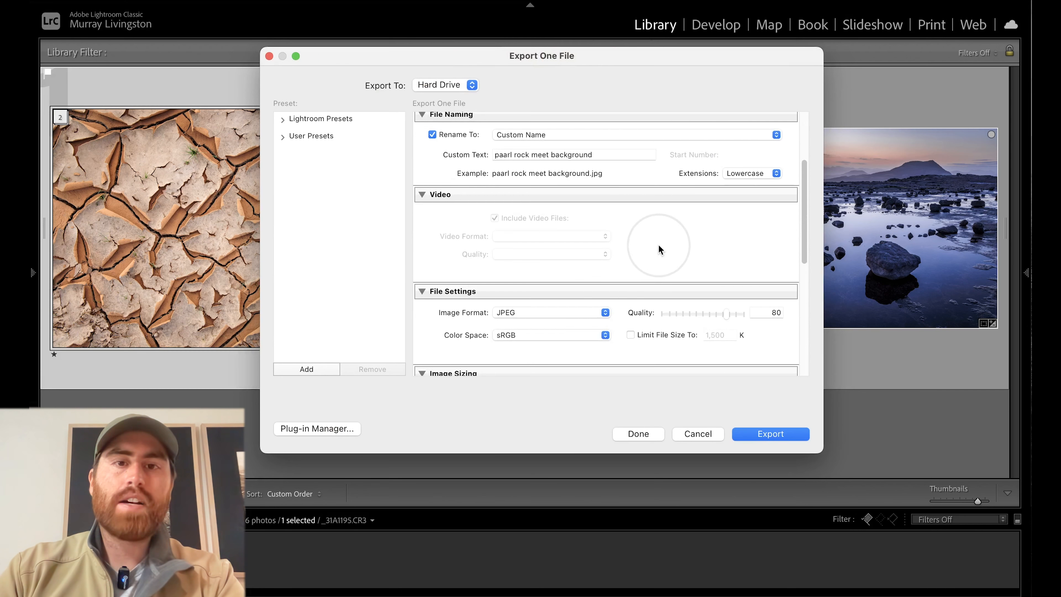
{"action": "scroll", "coordinate": [658, 247], "scroll_direction": "down", "scroll_amount": 2}
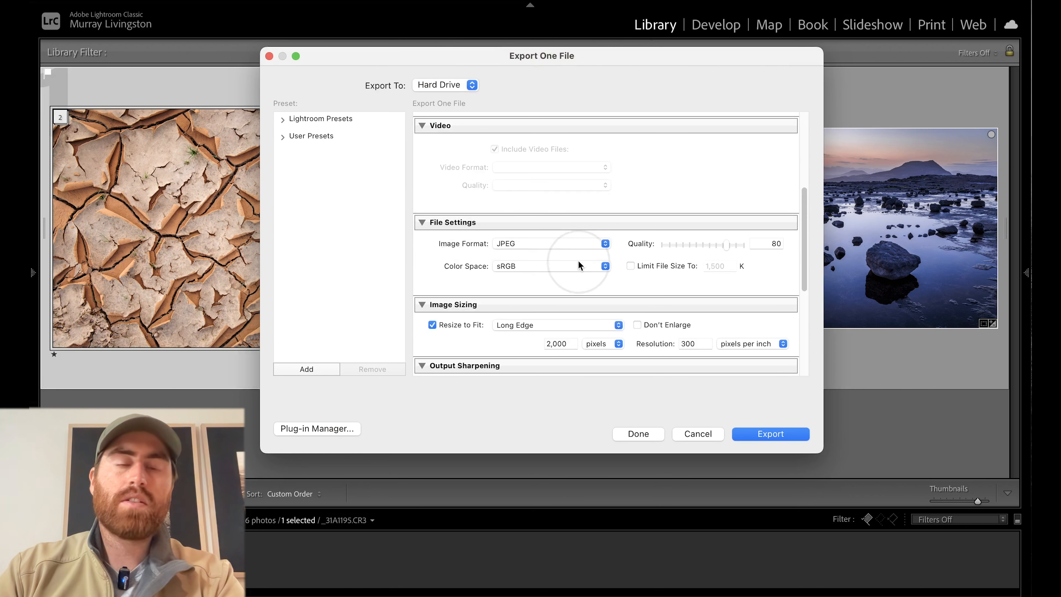
Look through the available export color spaces in File Settings and keep sRGB for the JPEG.
{"action": "left_click", "coordinate": [579, 265]}
{"action": "left_click", "coordinate": [509, 268]}
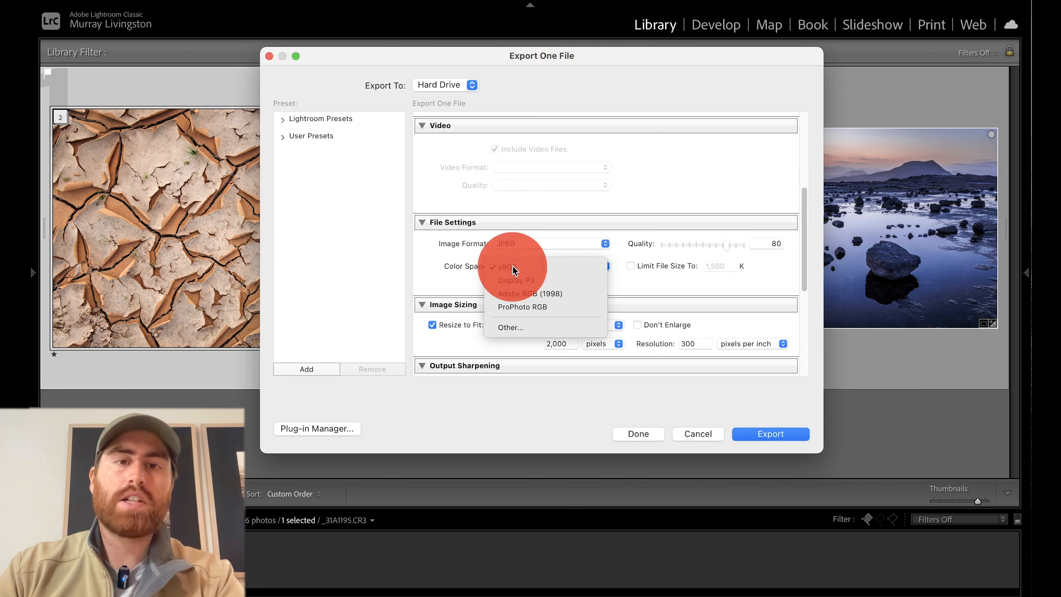
{"action": "left_click", "coordinate": [525, 268]}
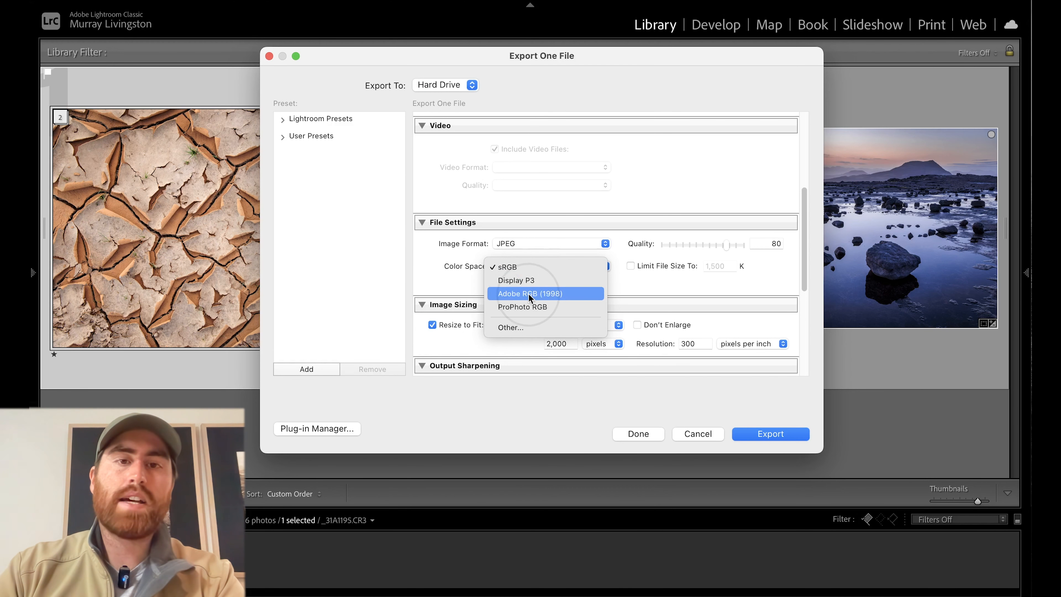
{"action": "left_click", "coordinate": [467, 287]}
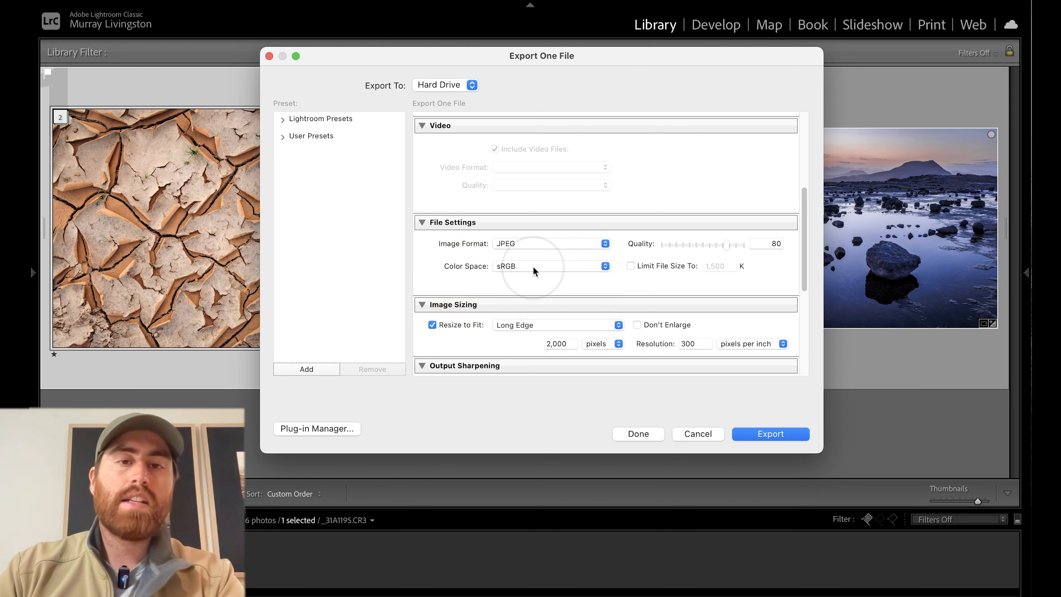